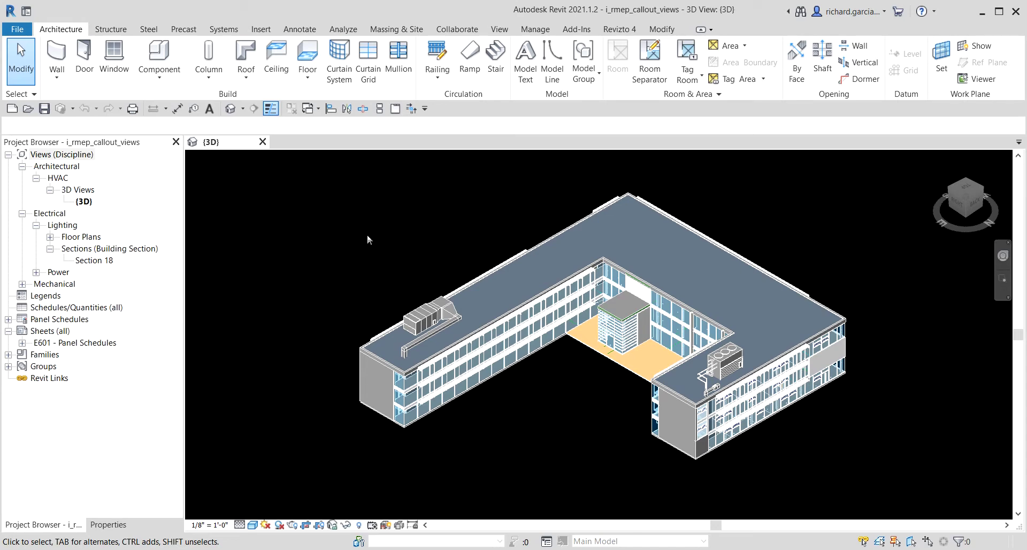
# - Open Section 18 and draw a rectangular callout around the four electrical panels on Level 1
pyautogui.click(102, 262)
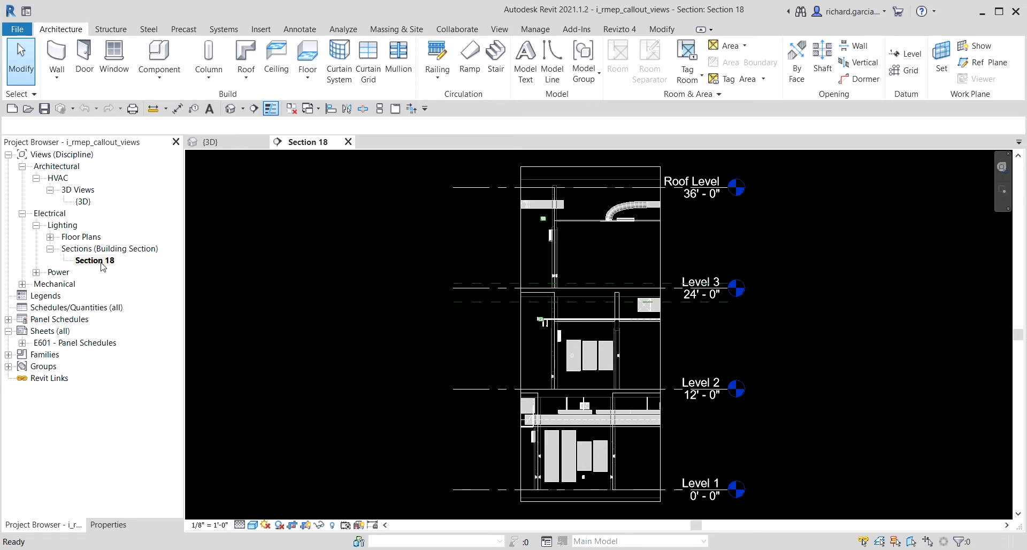
pyautogui.click(501, 30)
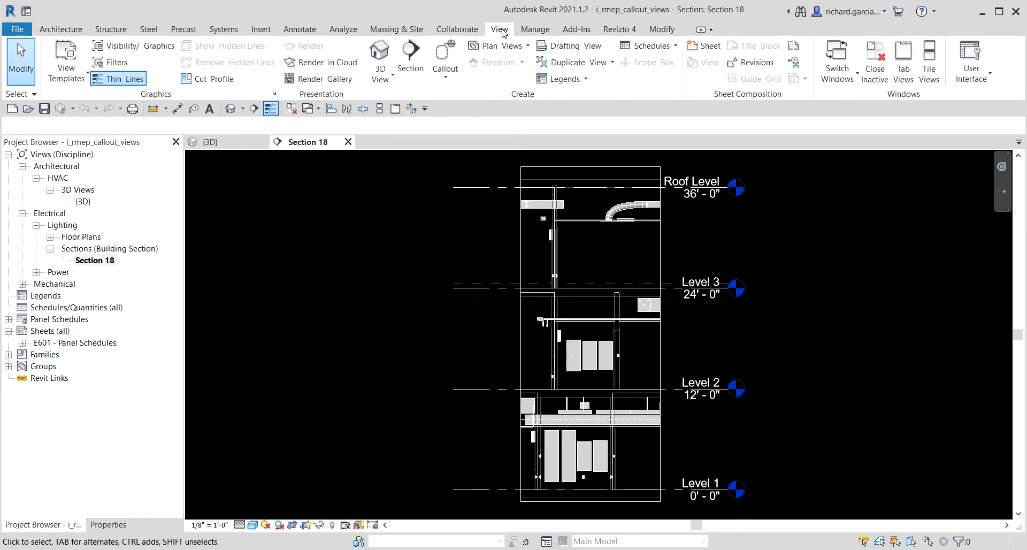
pyautogui.click(449, 60)
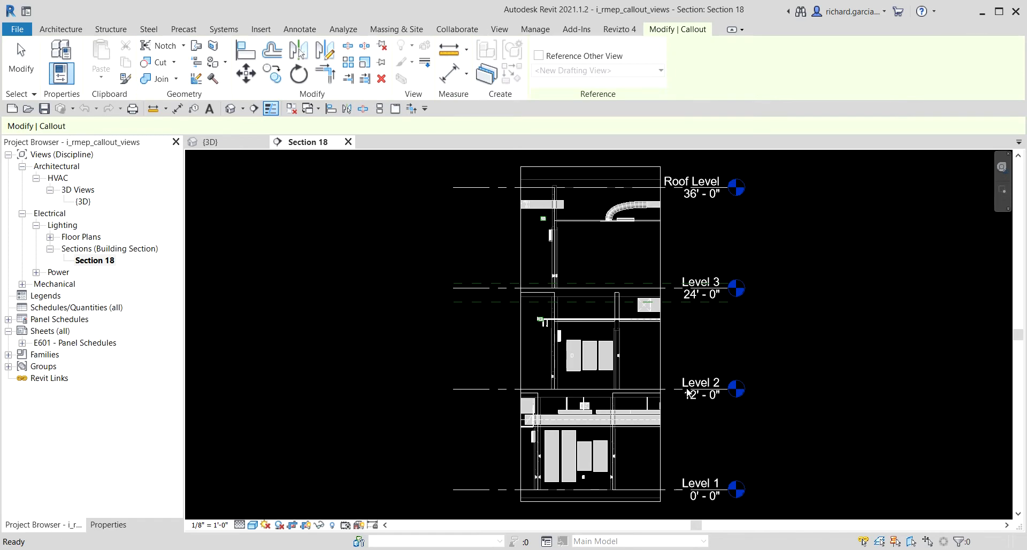
pyautogui.scroll(2, 541, 345)
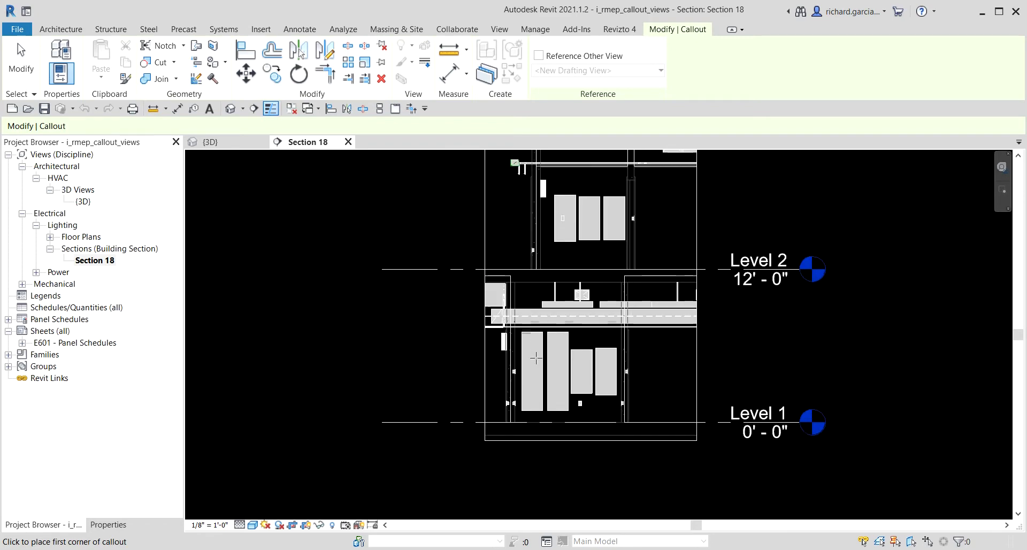
pyautogui.scroll(2, 542, 345)
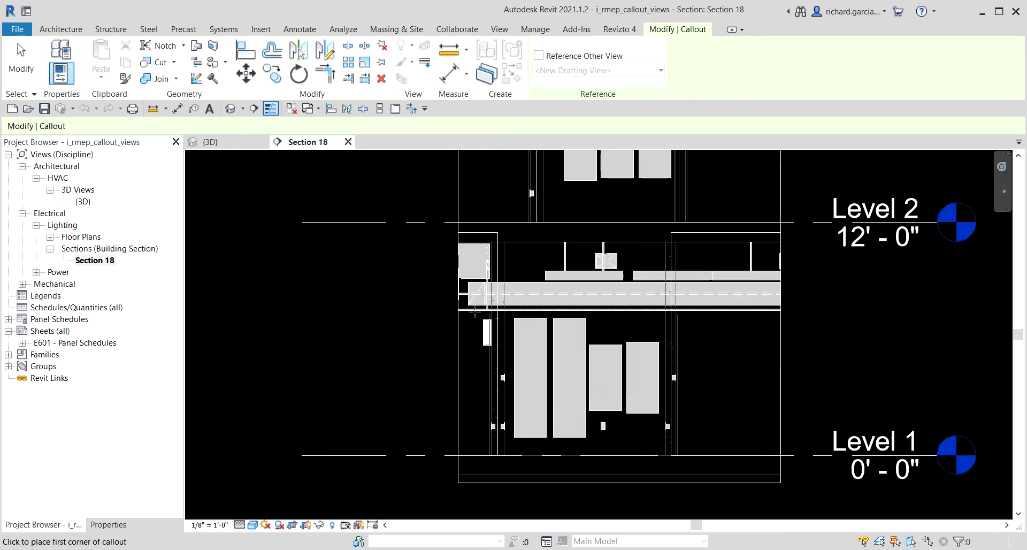
pyautogui.click(476, 315)
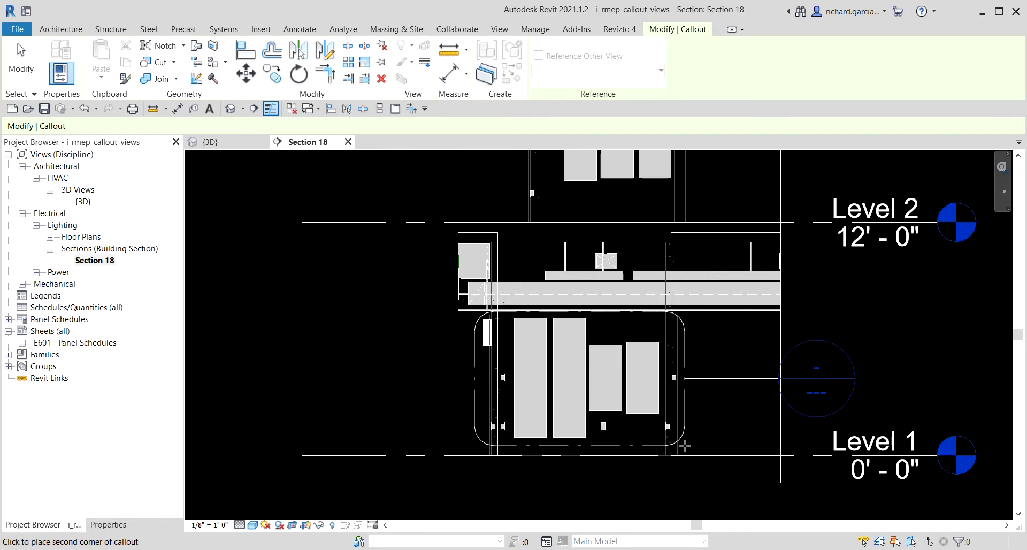
pyautogui.click(685, 448)
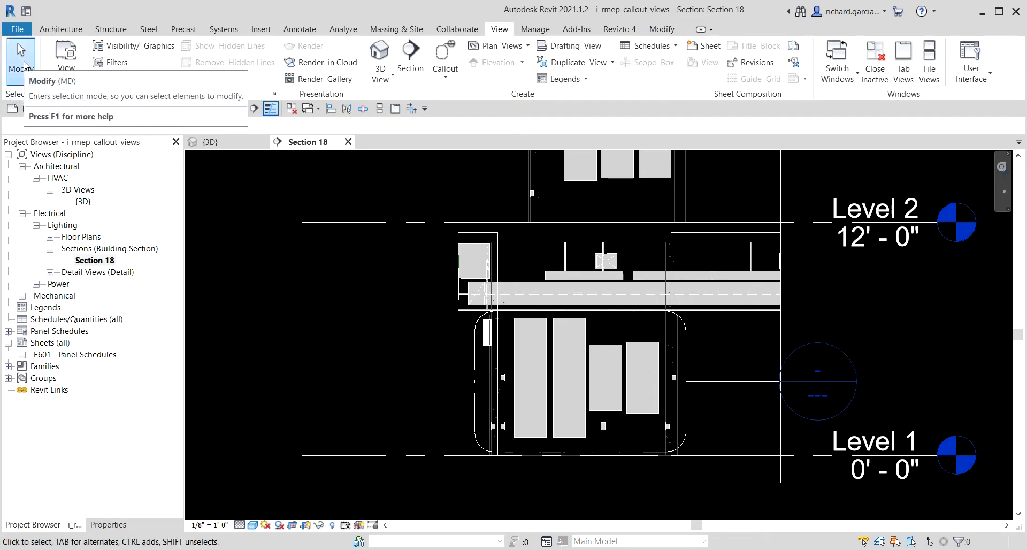
# - Select the new callout and pull its left boundary inward so it lies close to the panels
pyautogui.click(691, 353)
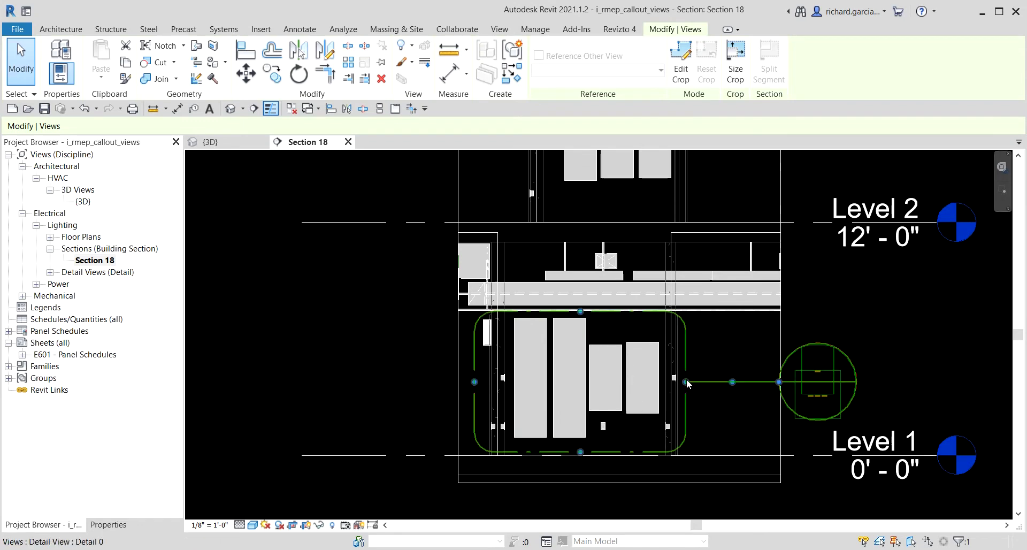
pyautogui.click(586, 454)
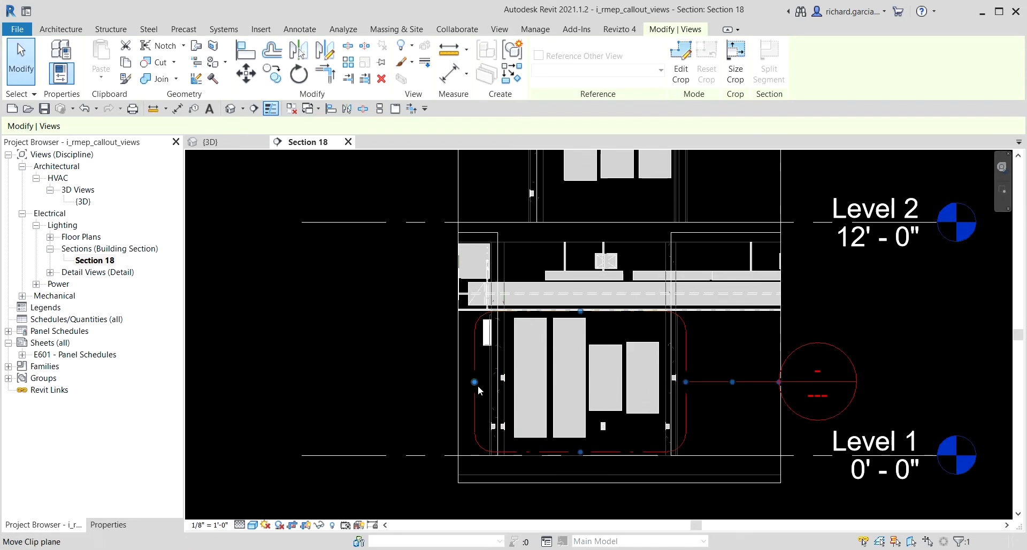
pyautogui.moveTo(474, 382); pyautogui.dragTo(500, 381)
pyautogui.moveTo(593, 312); pyautogui.dragTo(595, 313)
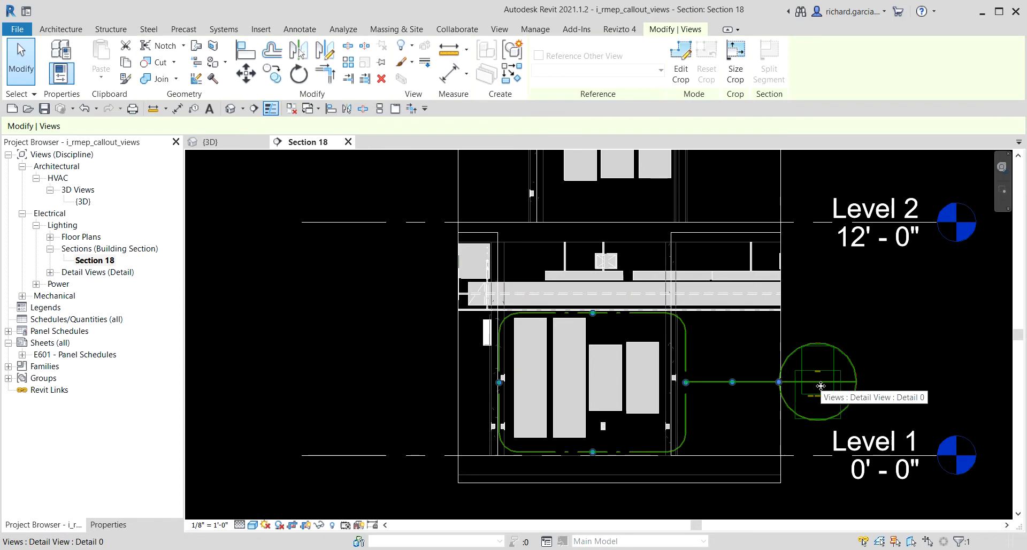
# - Shift the callout head slightly toward the callout boundary and deselect the callout
pyautogui.moveTo(782, 387); pyautogui.dragTo(738, 376)
pyautogui.click(900, 323)
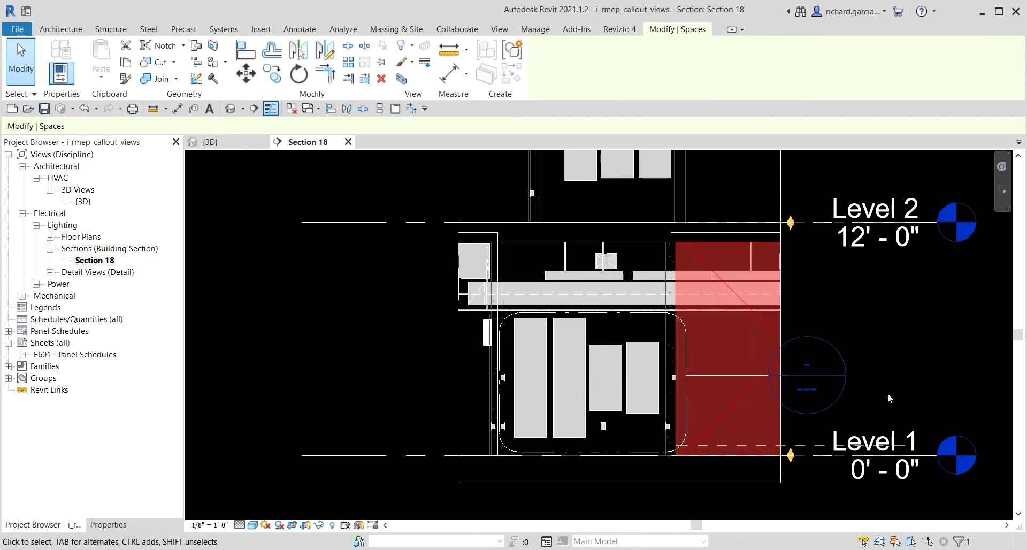
pyautogui.press('Escape')
pyautogui.scroll(3, 811, 370)
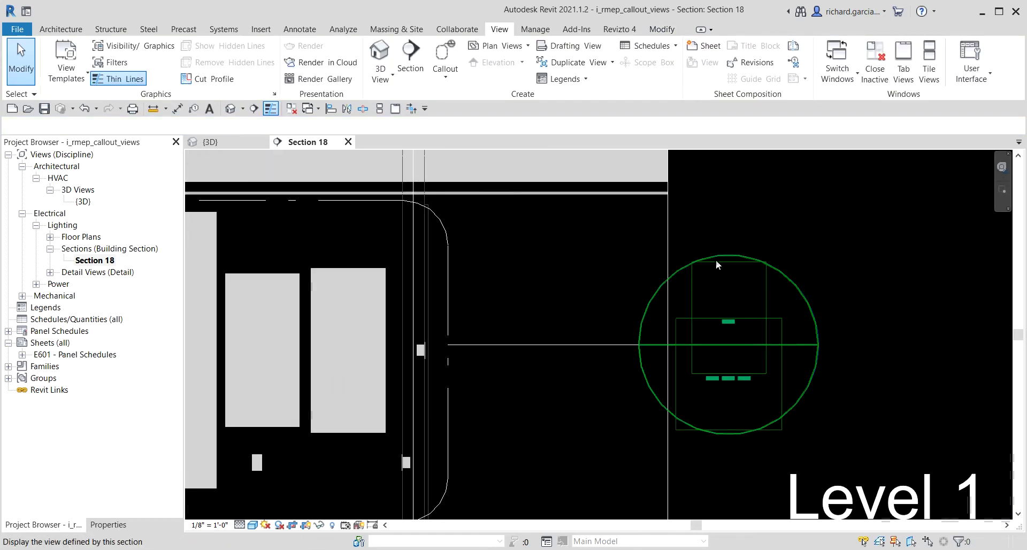
pyautogui.scroll(-2, 722, 342)
pyautogui.moveTo(628, 364); pyautogui.dragTo(682, 363, button='middle')
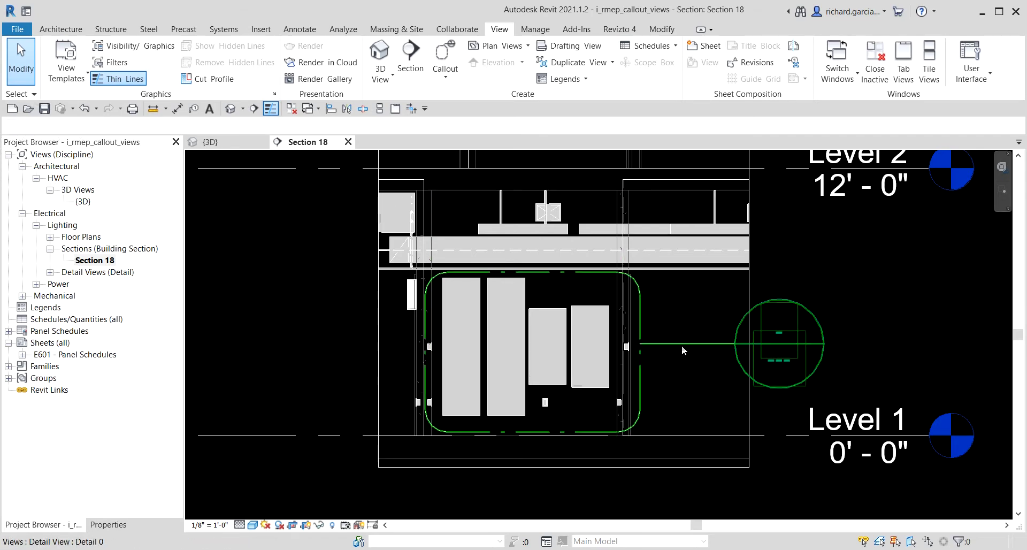
# - Expand the Detail Views (Detail) category under Electrical Lighting and locate the Detail 0 view
pyautogui.click(51, 273)
pyautogui.click(92, 284)
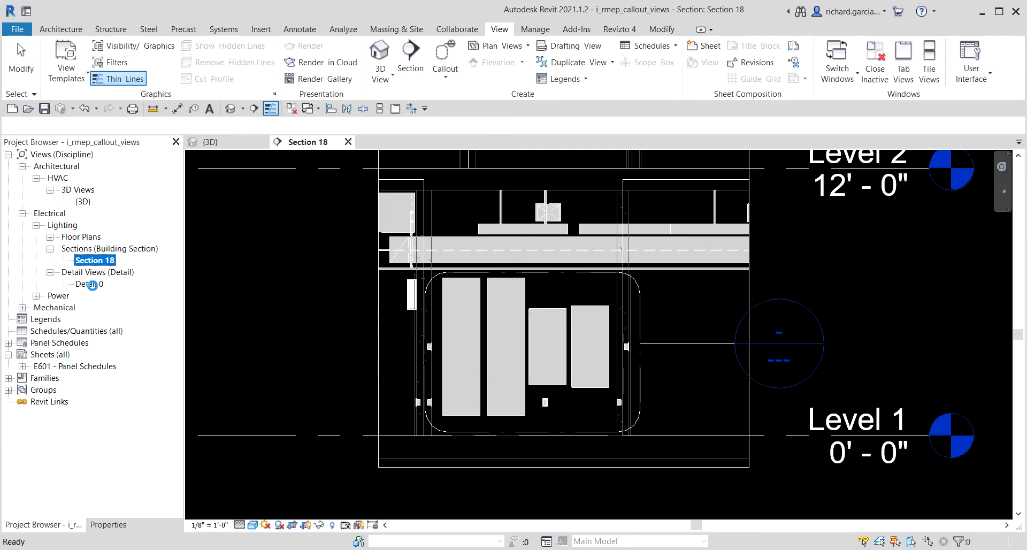
pyautogui.click(92, 284)
pyautogui.click(878, 301)
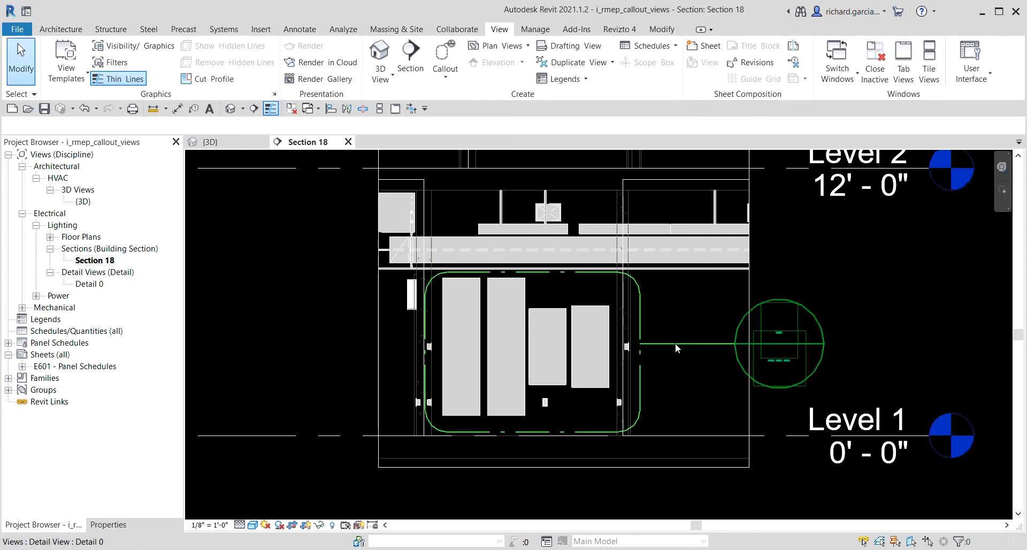
pyautogui.click(61, 542)
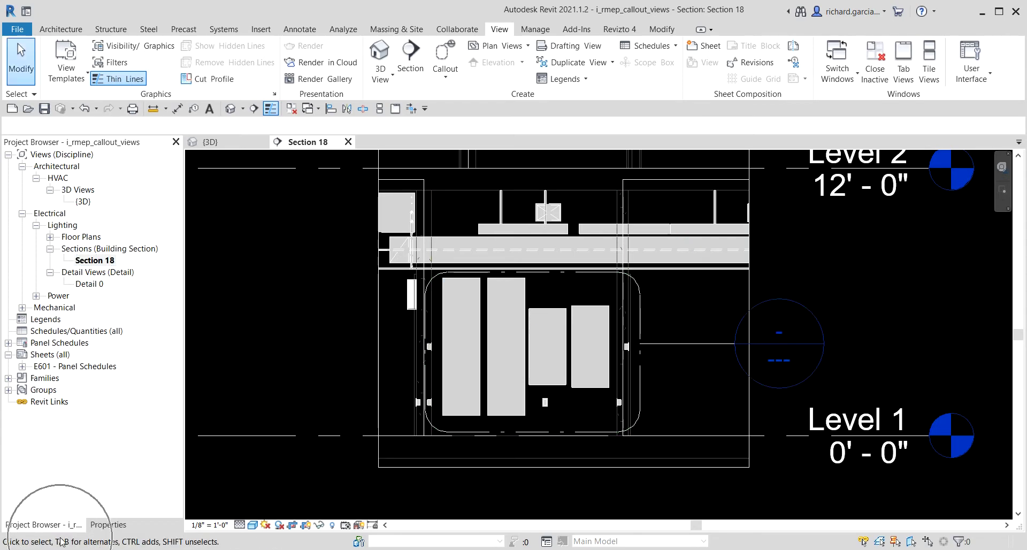
pyautogui.click(61, 542)
pyautogui.click(61, 541)
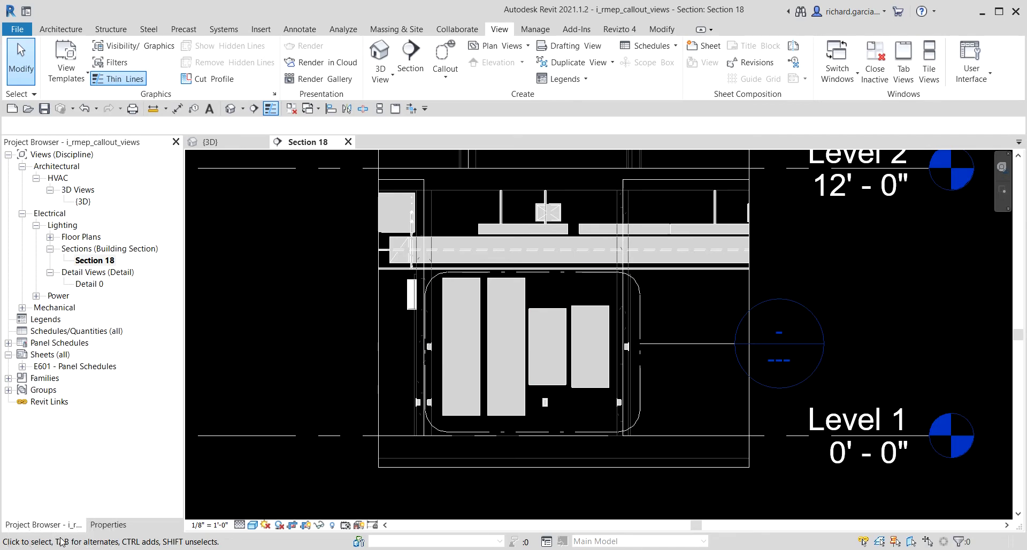
pyautogui.click(61, 541)
pyautogui.click(61, 542)
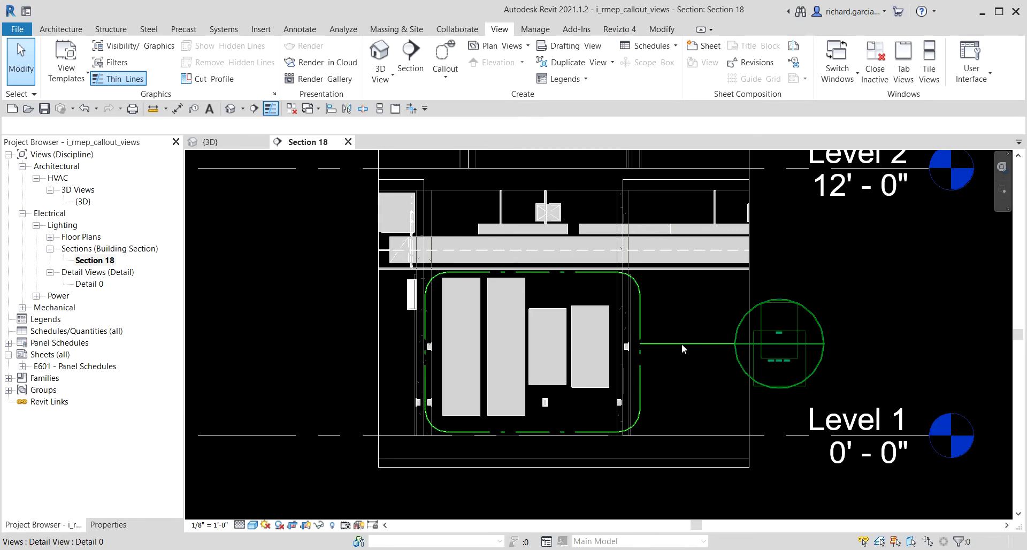
pyautogui.click(99, 288)
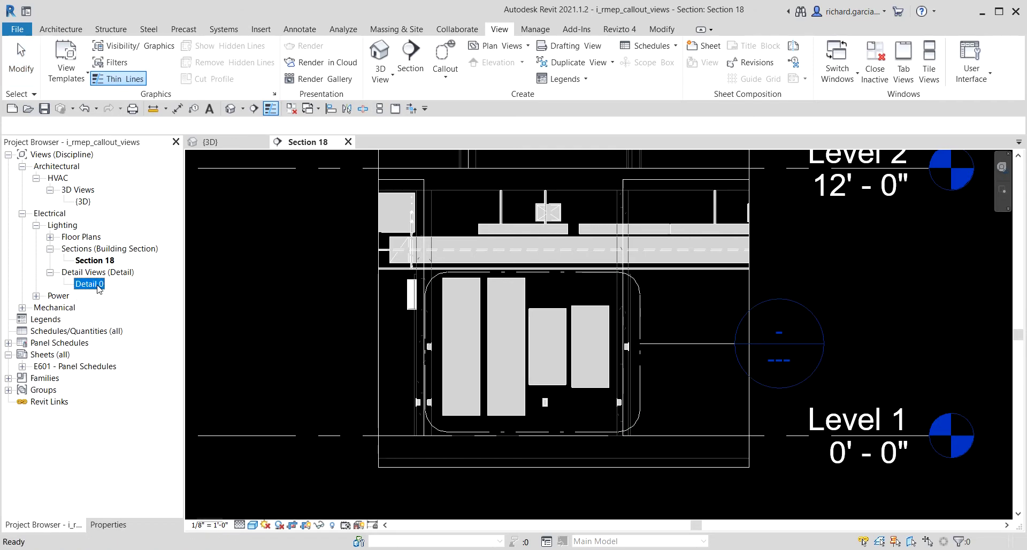
pyautogui.press('ctrl')
pyautogui.press('ctrl')
pyautogui.press('ctrl')
pyautogui.press('ctrl')
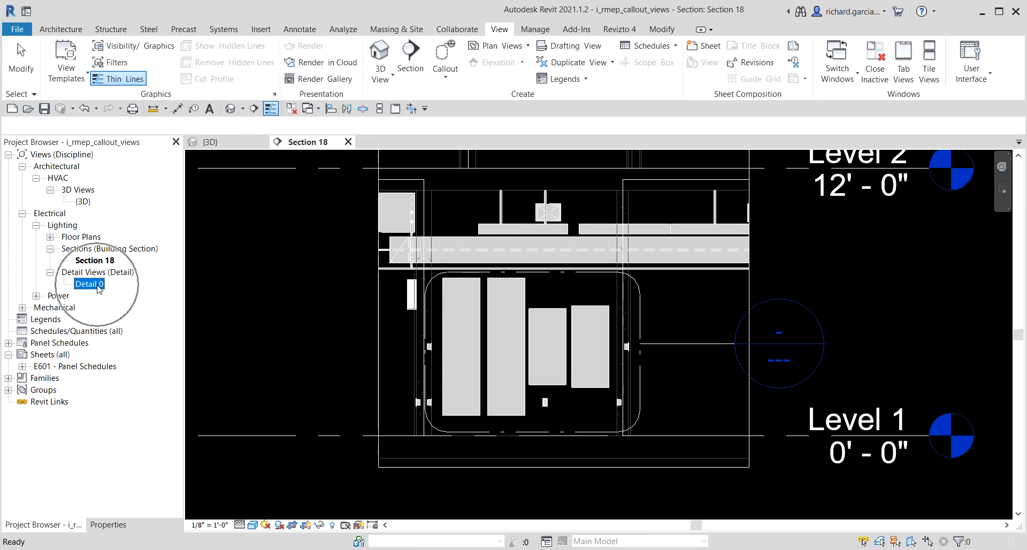
pyautogui.click(789, 301)
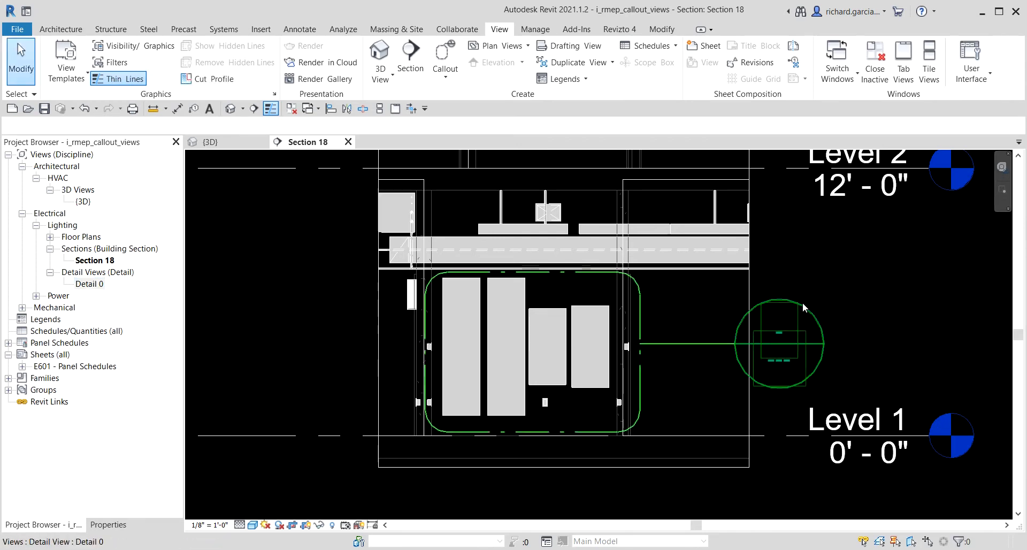
# - Open the Detail 0 view from its callout in Section 18
pyautogui.click(667, 345)
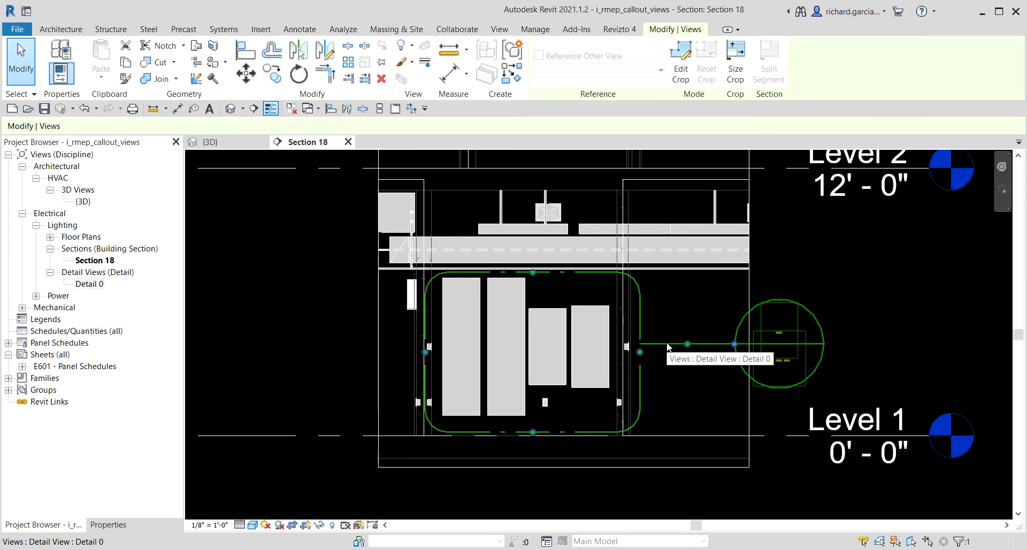
pyautogui.rightClick(668, 347)
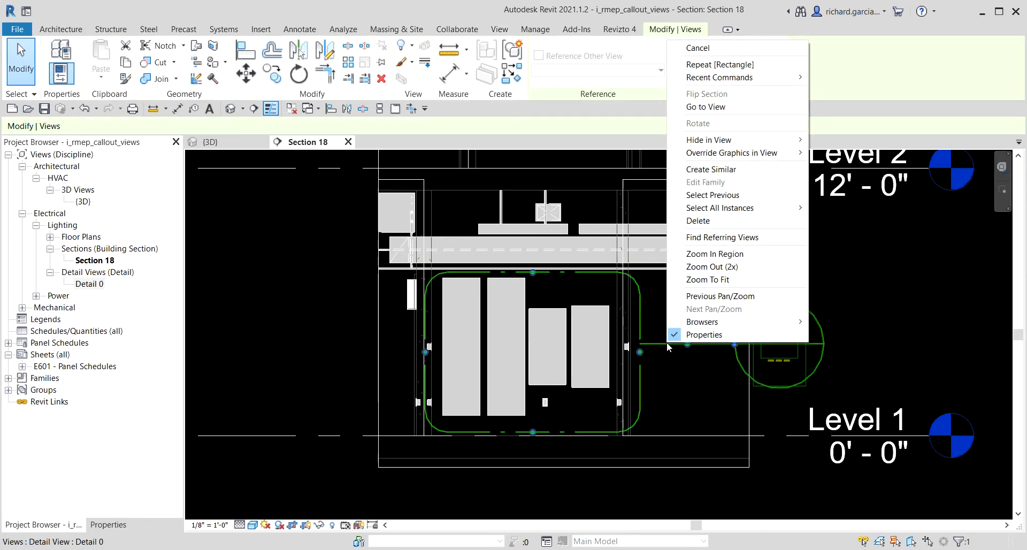
pyautogui.click(724, 112)
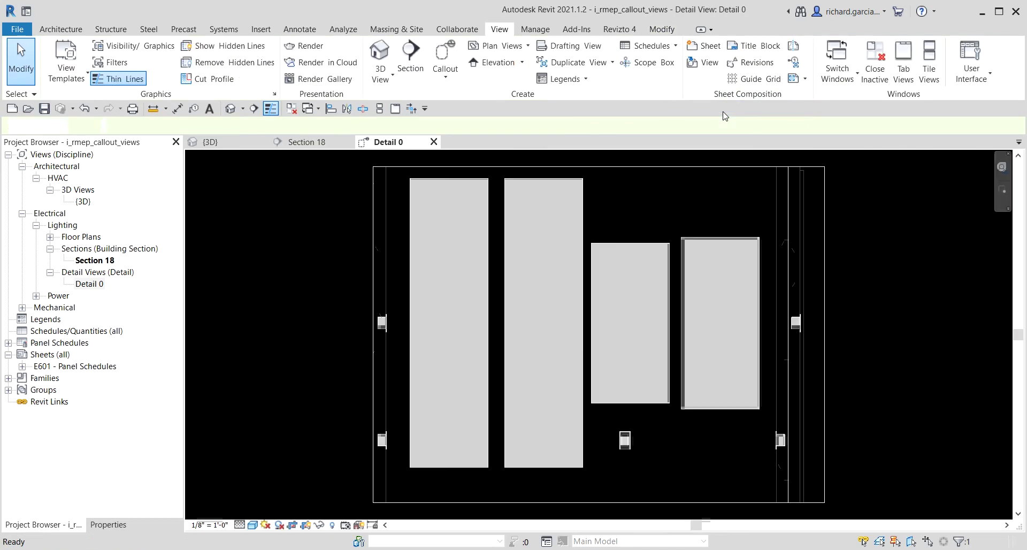
pyautogui.click(101, 286)
pyautogui.scroll(-3, 735, 325)
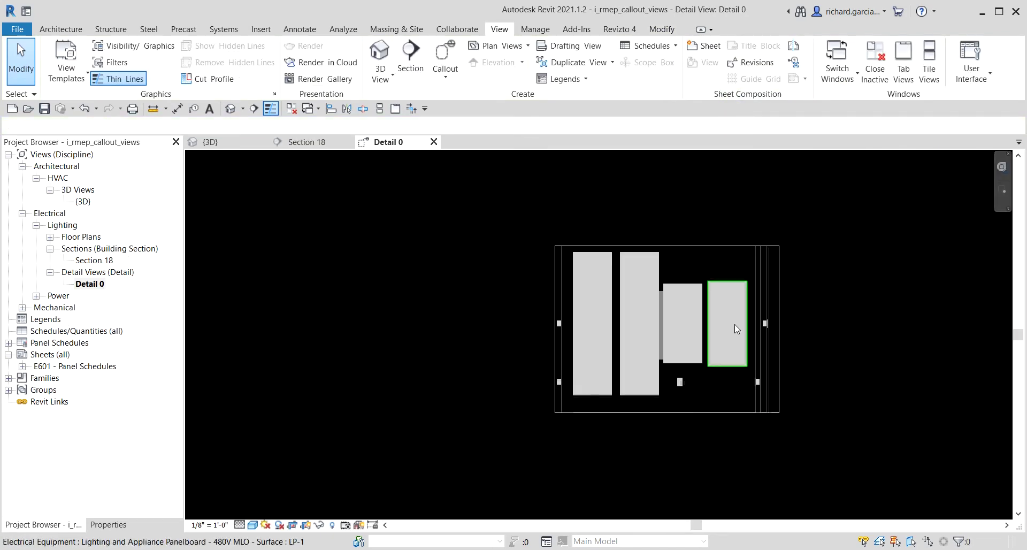
pyautogui.click(89, 284)
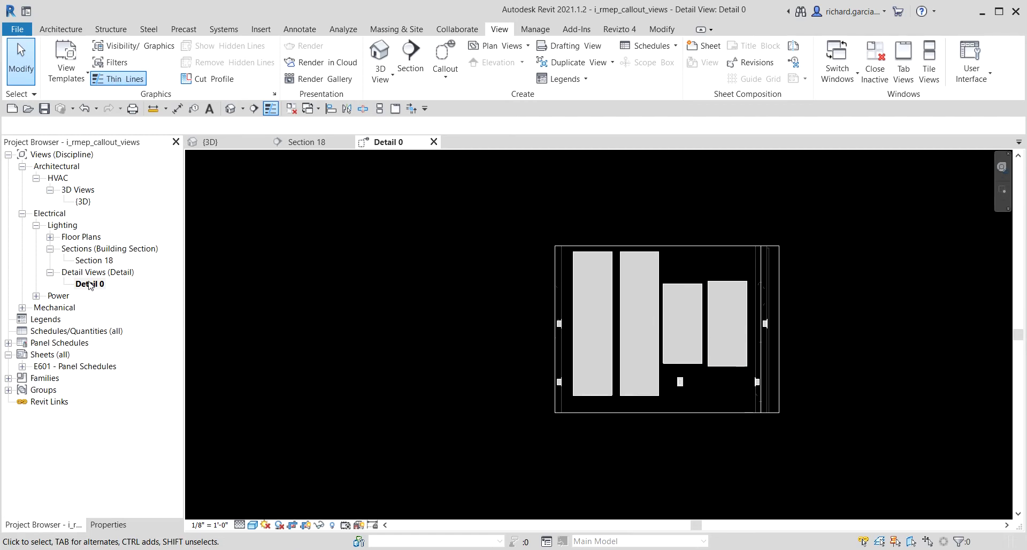
pyautogui.click(88, 285)
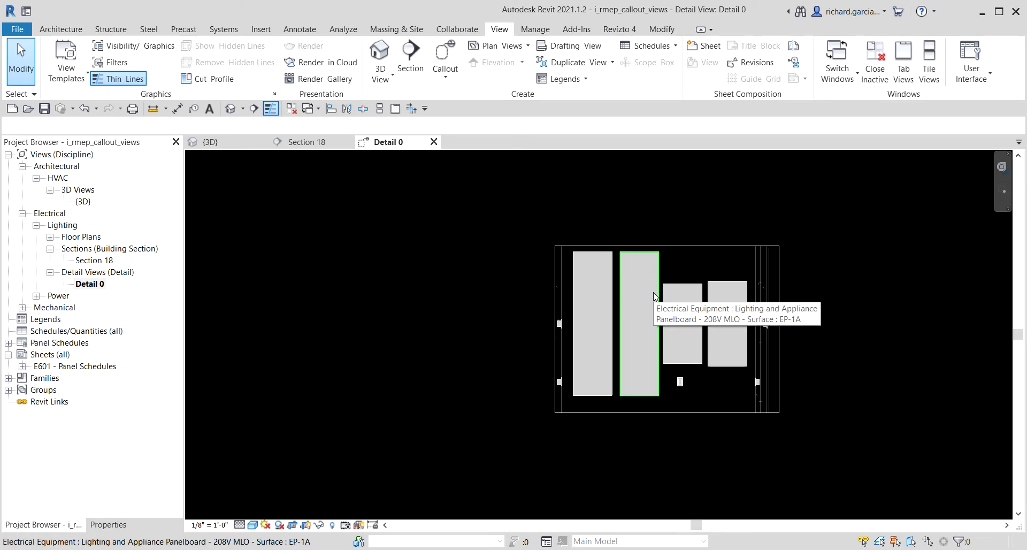
# - Extend the Detail 0 crop region upward over the horizontal run above the panels and downward past Level 1
pyautogui.click(695, 245)
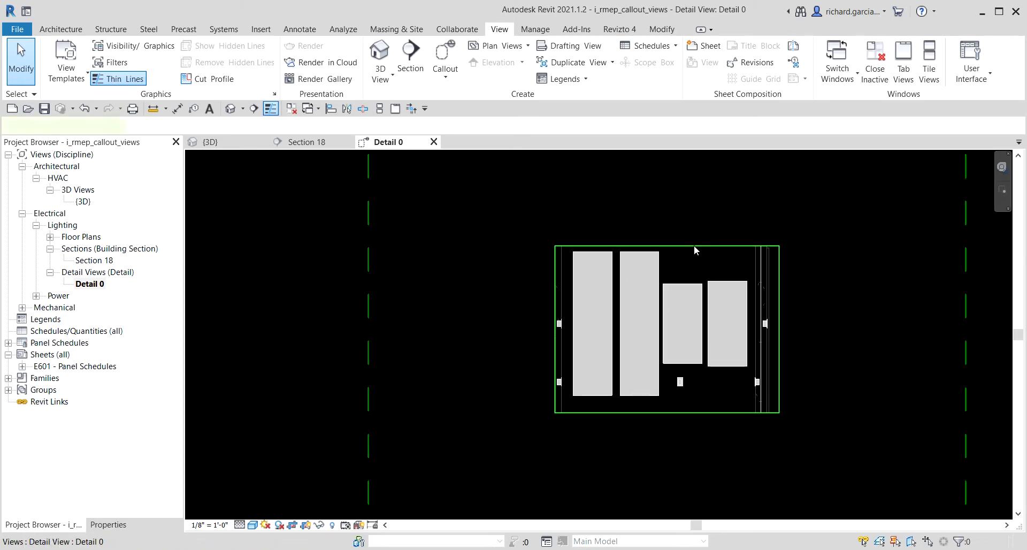
pyautogui.scroll(-5, 681, 251)
pyautogui.scroll(4, 650, 252)
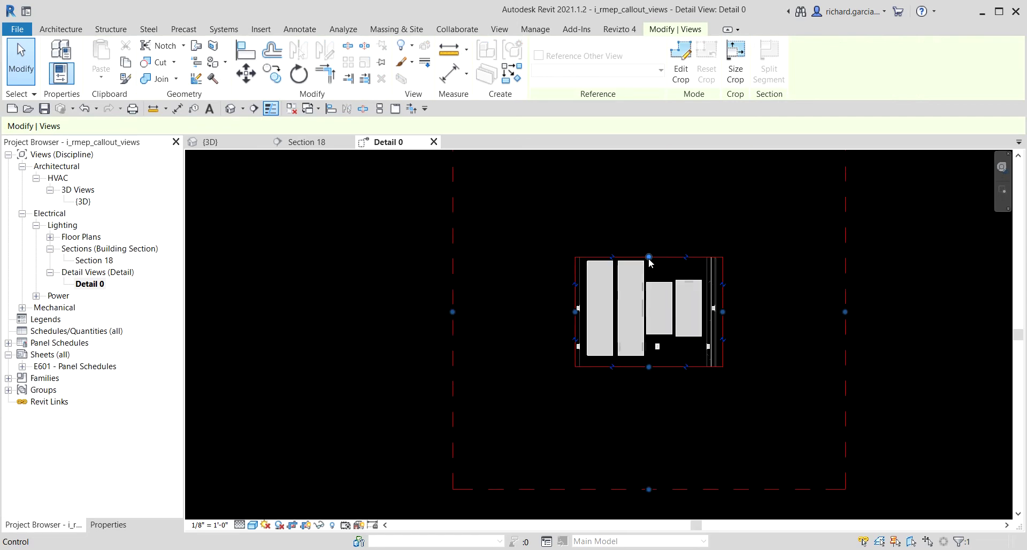
pyautogui.moveTo(649, 252); pyautogui.dragTo(650, 241)
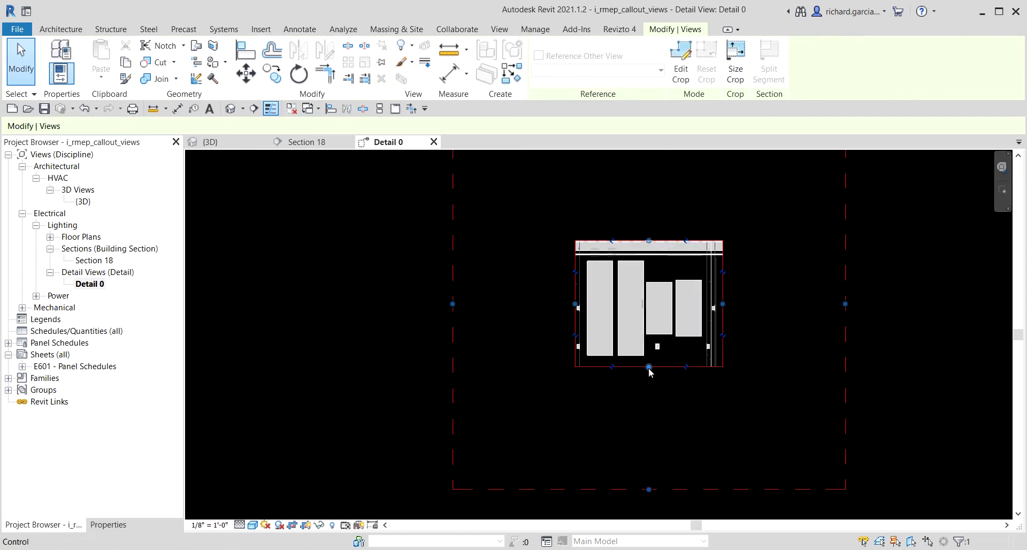
pyautogui.moveTo(650, 378); pyautogui.dragTo(650, 398)
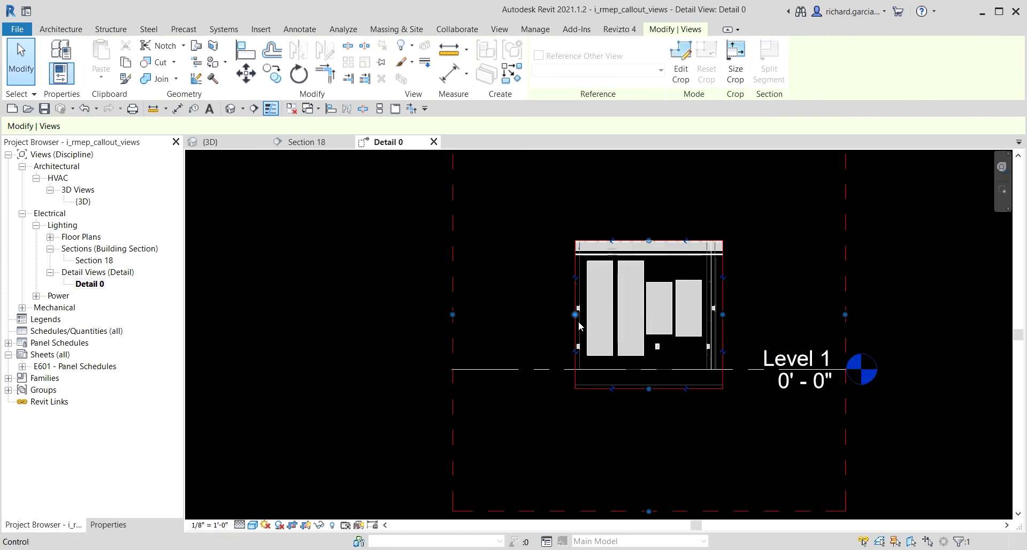
# - Widen the Detail 0 crop region on both sides and raise its lower edge to just below Level 1
pyautogui.moveTo(560, 316); pyautogui.dragTo(553, 315)
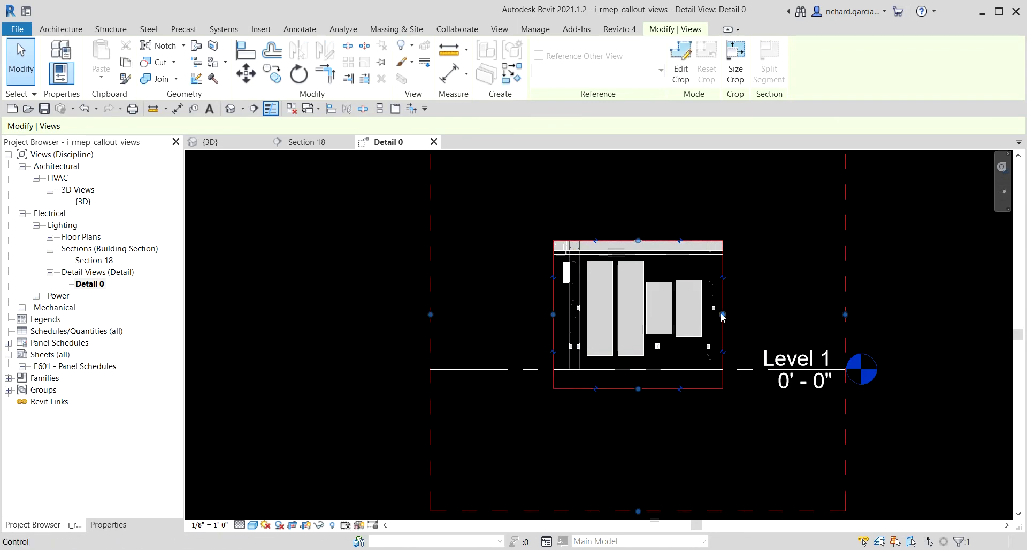
pyautogui.moveTo(723, 315); pyautogui.dragTo(733, 314)
pyautogui.moveTo(641, 389); pyautogui.dragTo(643, 376)
pyautogui.click(958, 294)
pyautogui.scroll(-2, 946, 293)
pyautogui.moveTo(946, 296); pyautogui.dragTo(801, 325, button='middle')
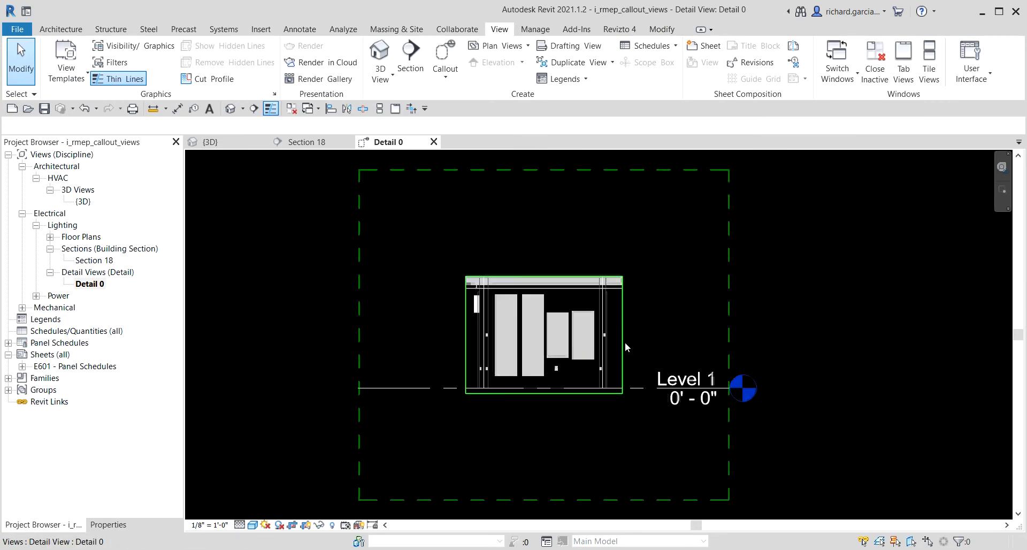
pyautogui.scroll(3, 625, 342)
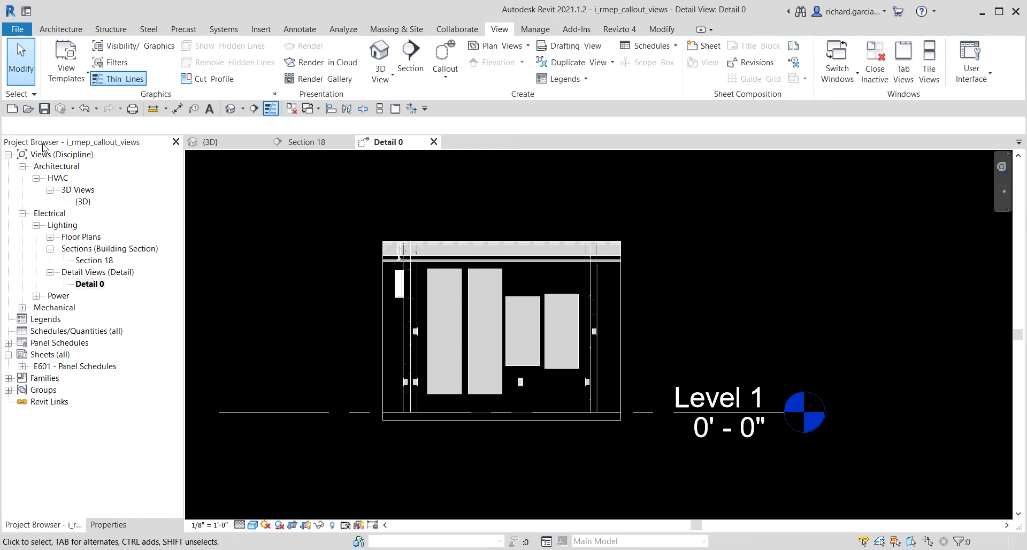
# - Open the E601 - Panel Schedules sheet
pyautogui.click(44, 368)
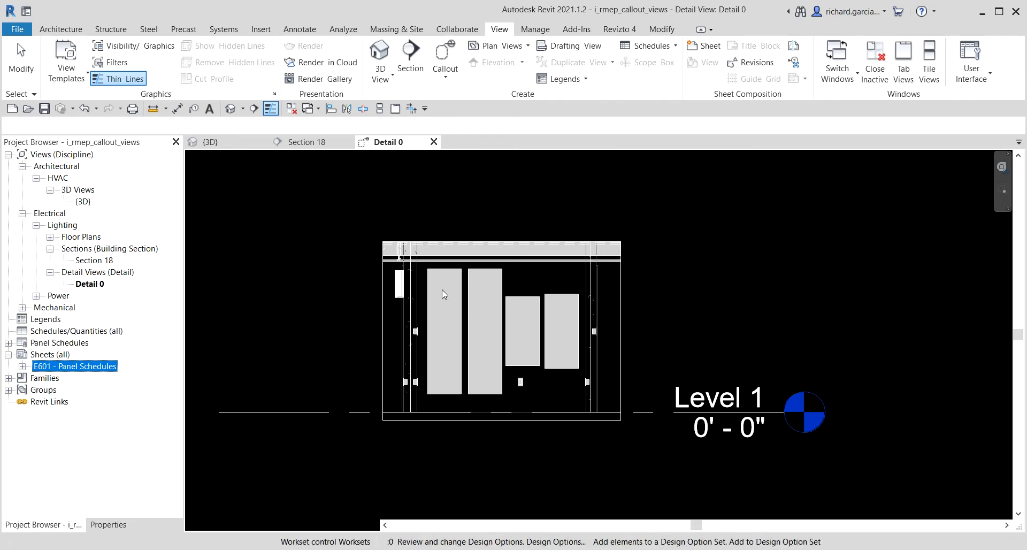
pyautogui.press('Return')
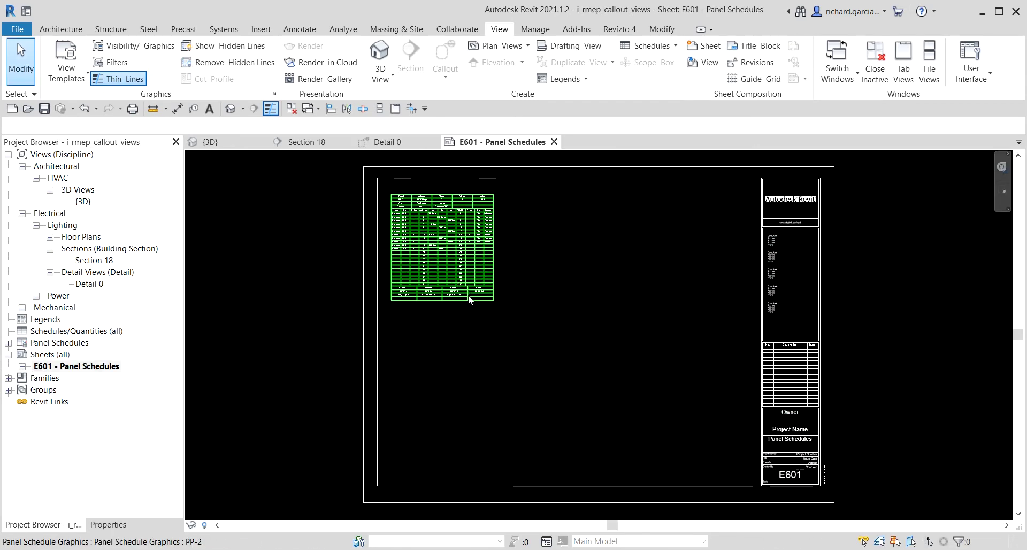
pyautogui.scroll(2, 412, 305)
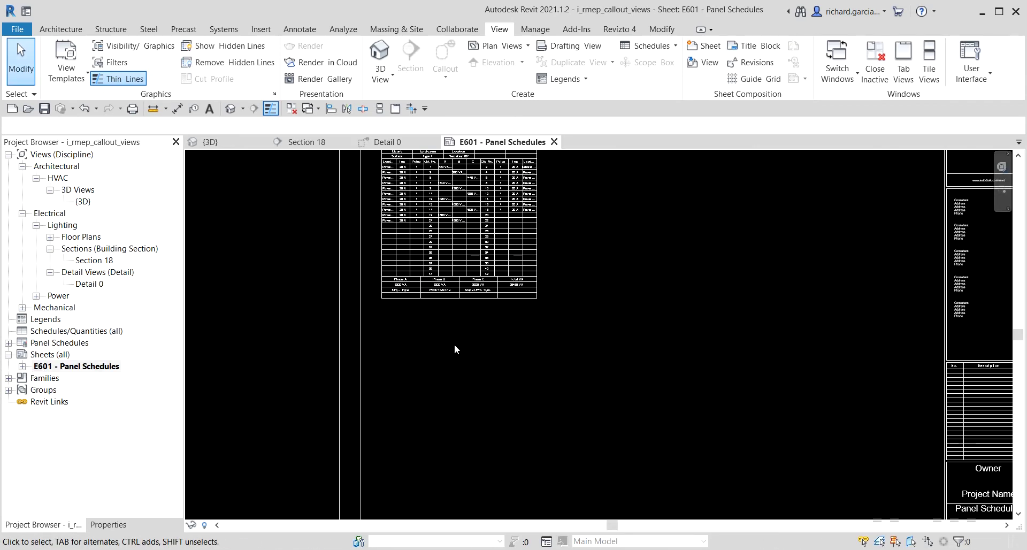
# - Rename the Detail 0 view as Callout of Section 18
pyautogui.click(90, 284)
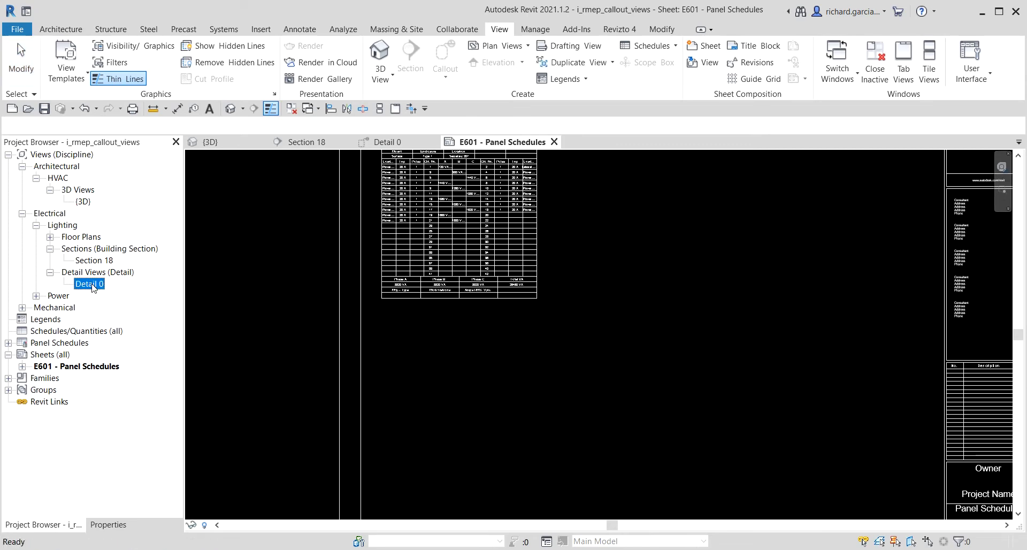
pyautogui.rightClick(92, 286)
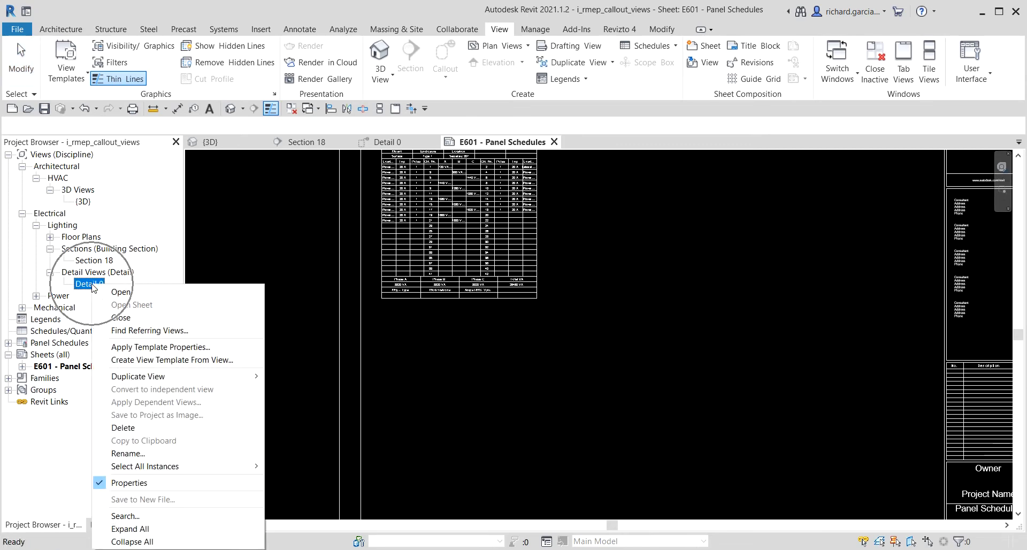
pyautogui.click(128, 453)
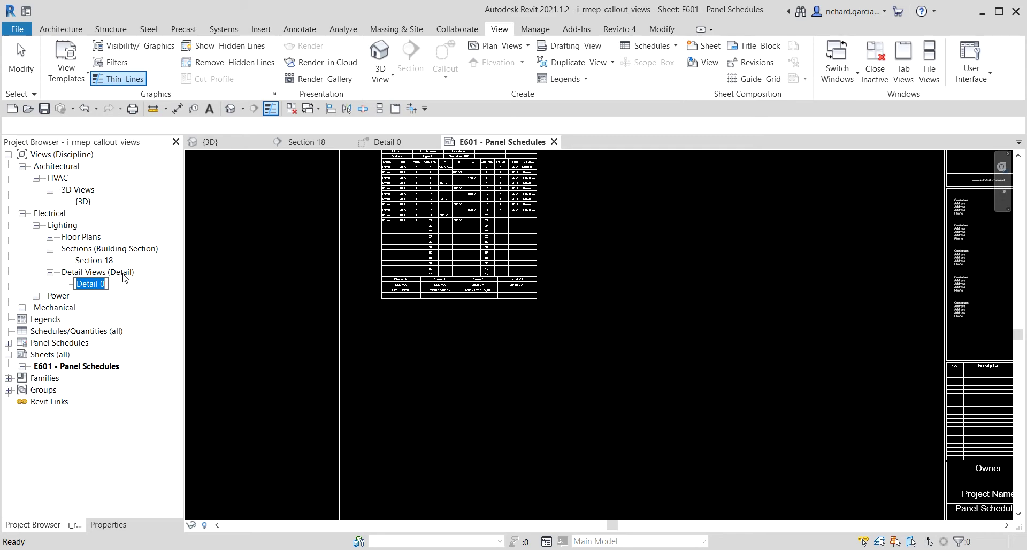
pyautogui.write('Callout of Section')
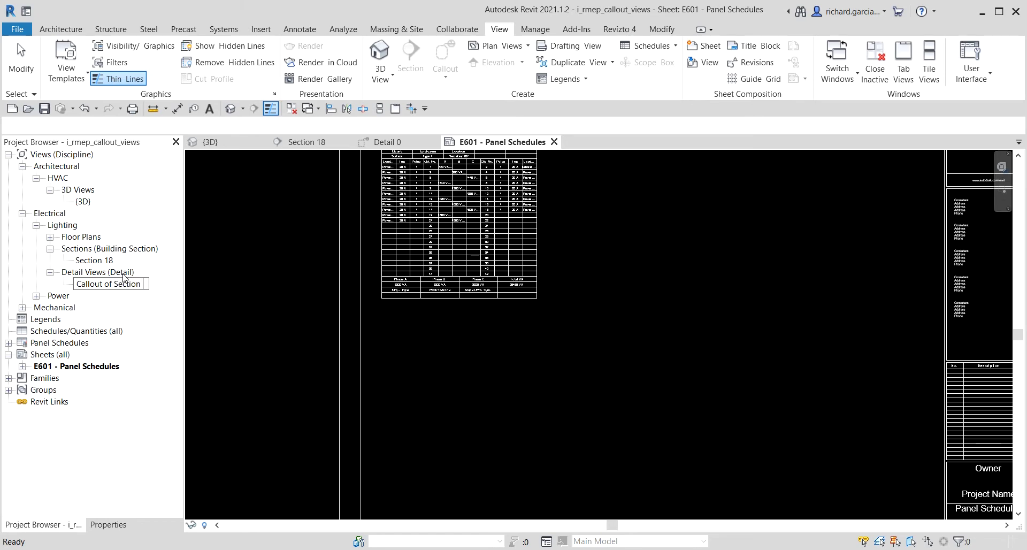
pyautogui.press('Return')
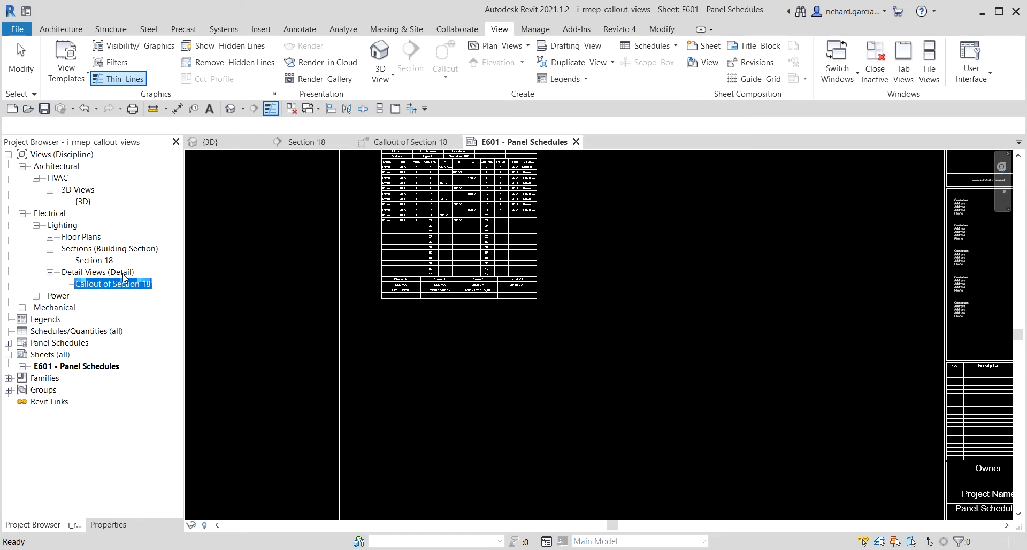
pyautogui.click(258, 275)
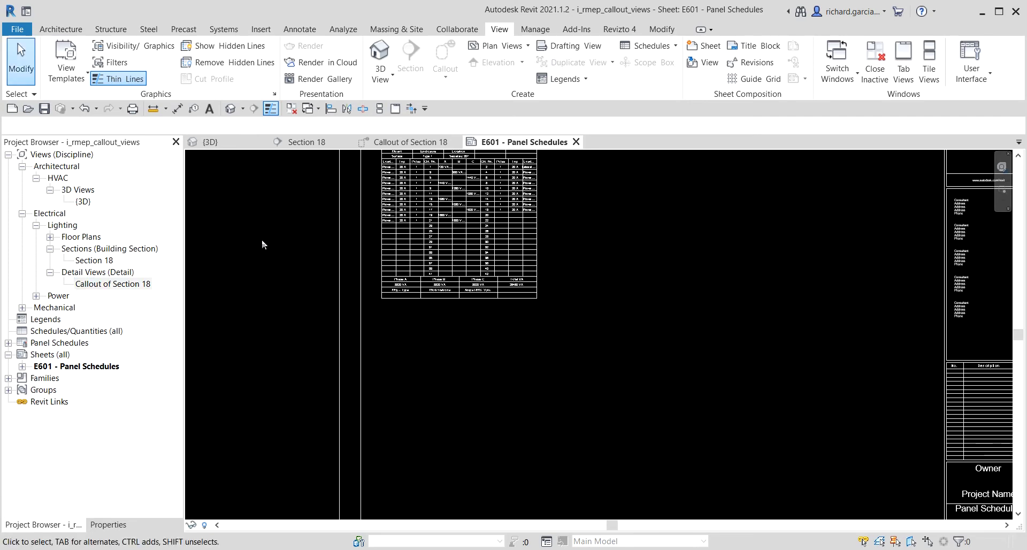
# - Place the Callout of Section 18 view on sheet E601, in the empty area to the right of the panel schedule
pyautogui.scroll(-1, 389, 357)
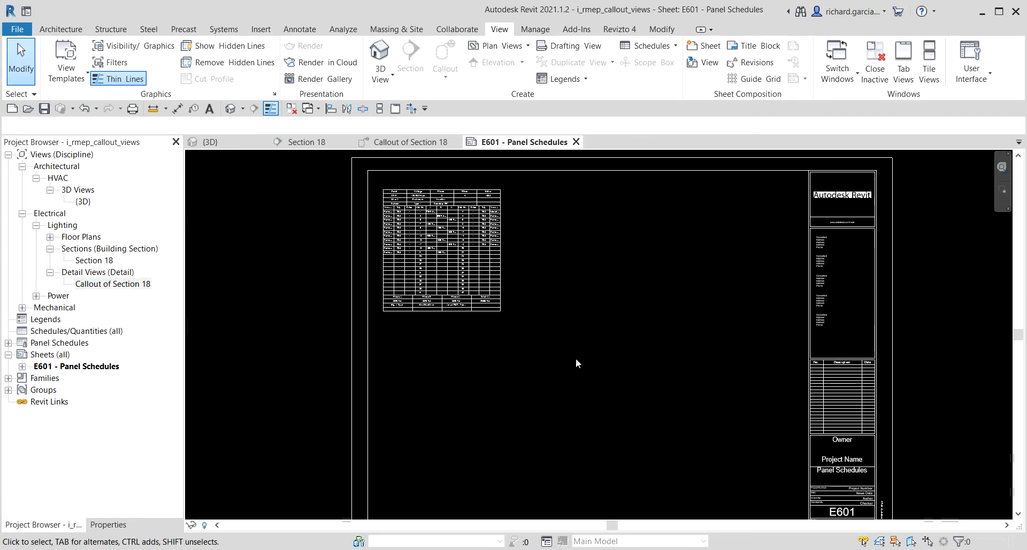
pyautogui.scroll(-1, 569, 381)
pyautogui.moveTo(562, 373); pyautogui.dragTo(542, 364, button='middle')
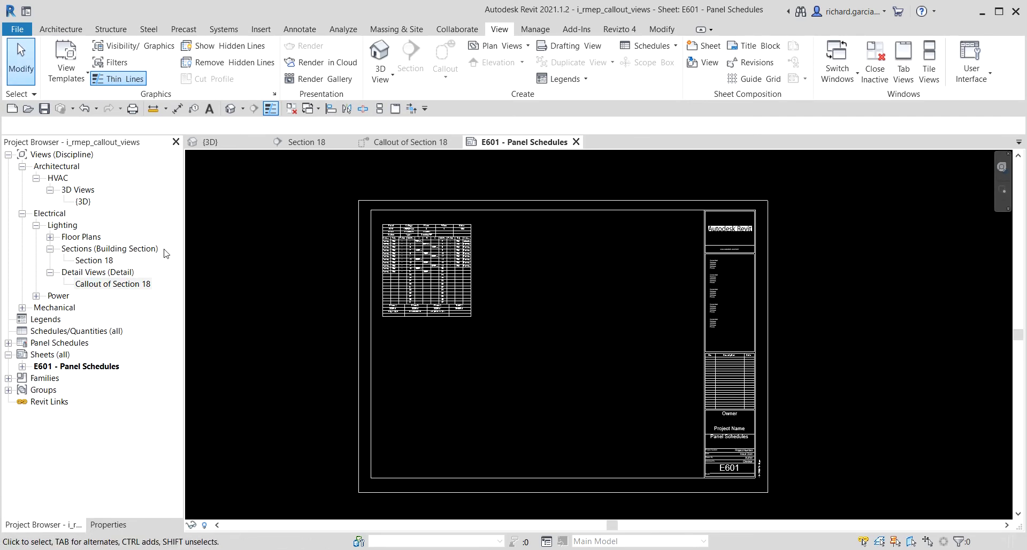
pyautogui.click(109, 287)
pyautogui.click(118, 286)
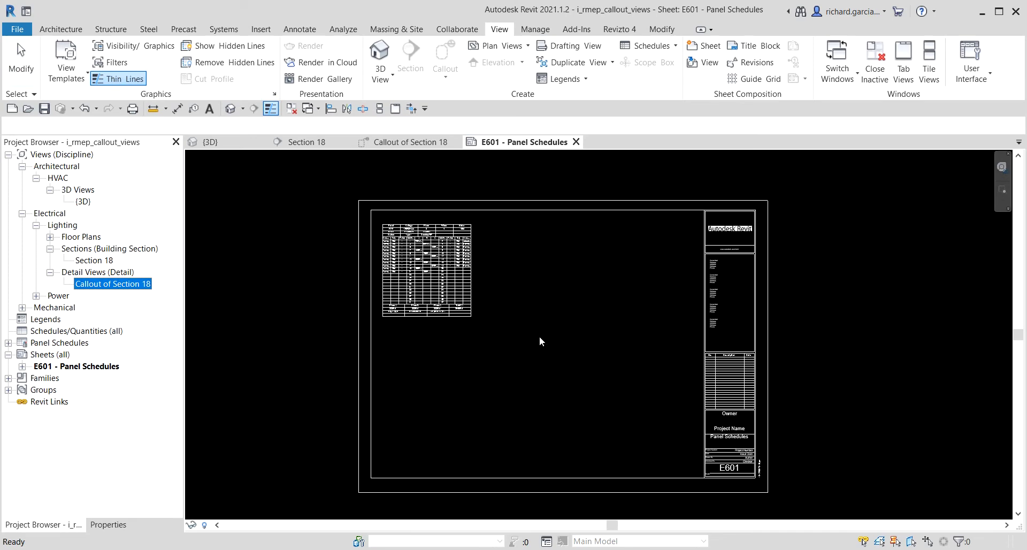
pyautogui.moveTo(540, 337); pyautogui.dragTo(540, 337)
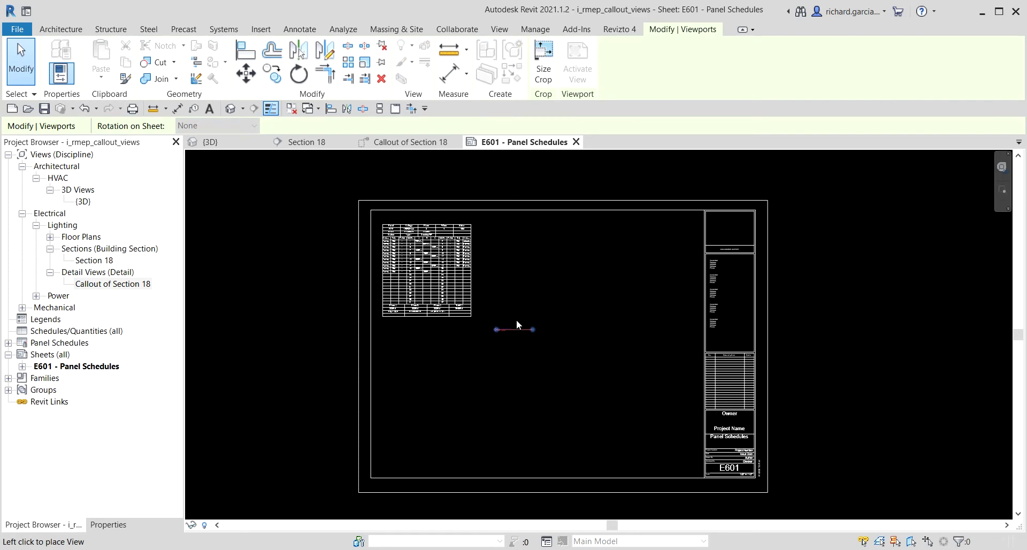
pyautogui.scroll(3, 517, 319)
pyautogui.click(499, 299)
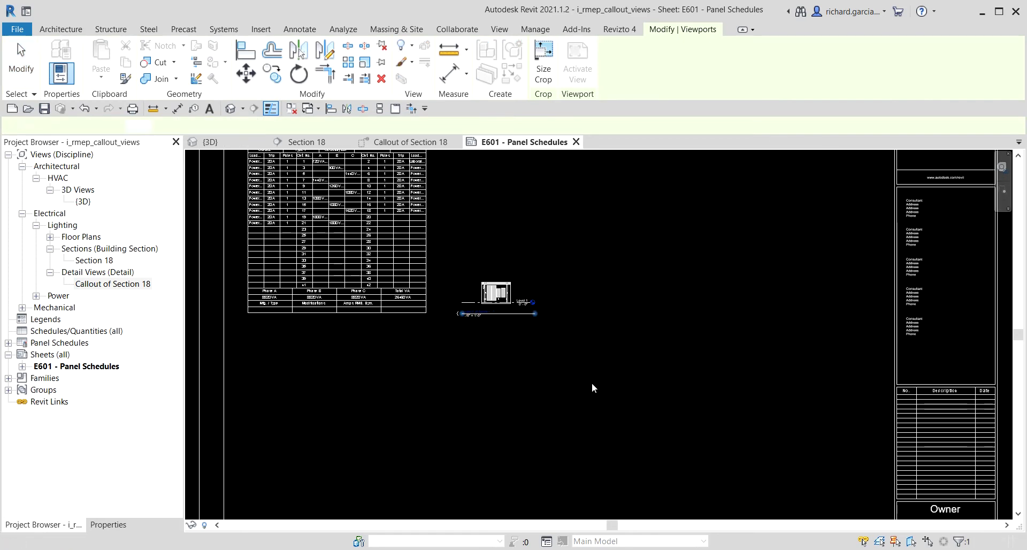
pyautogui.scroll(4, 479, 308)
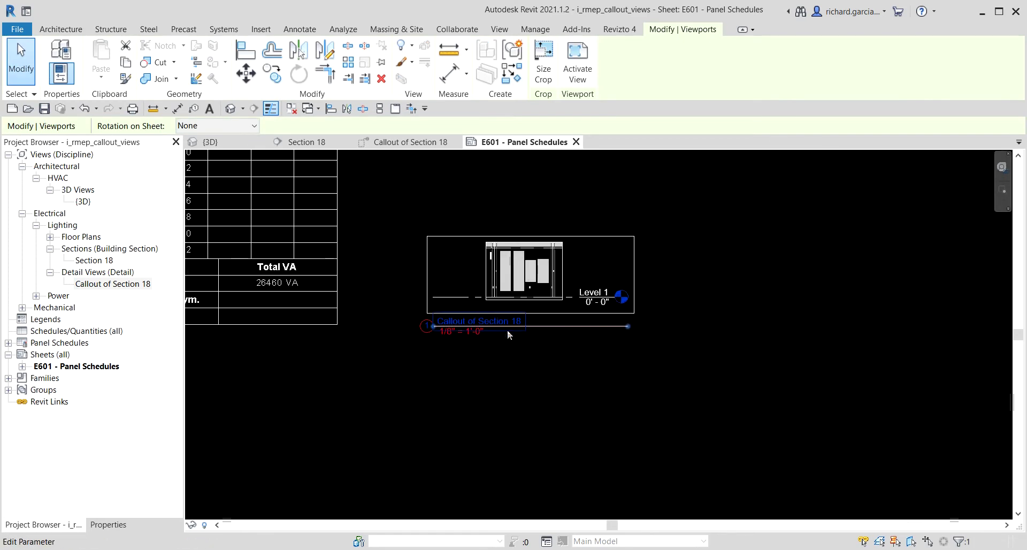
pyautogui.scroll(3, 477, 326)
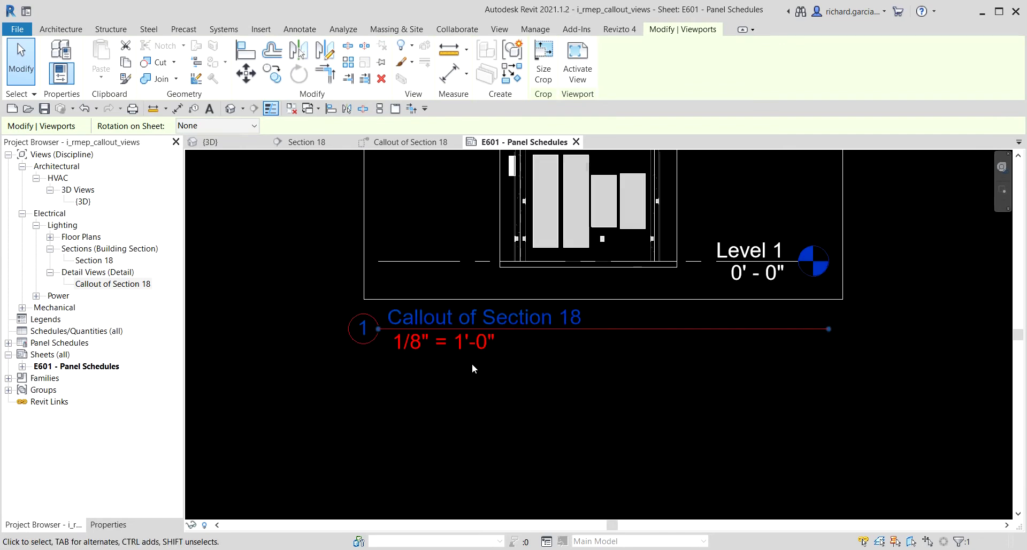
pyautogui.click(539, 402)
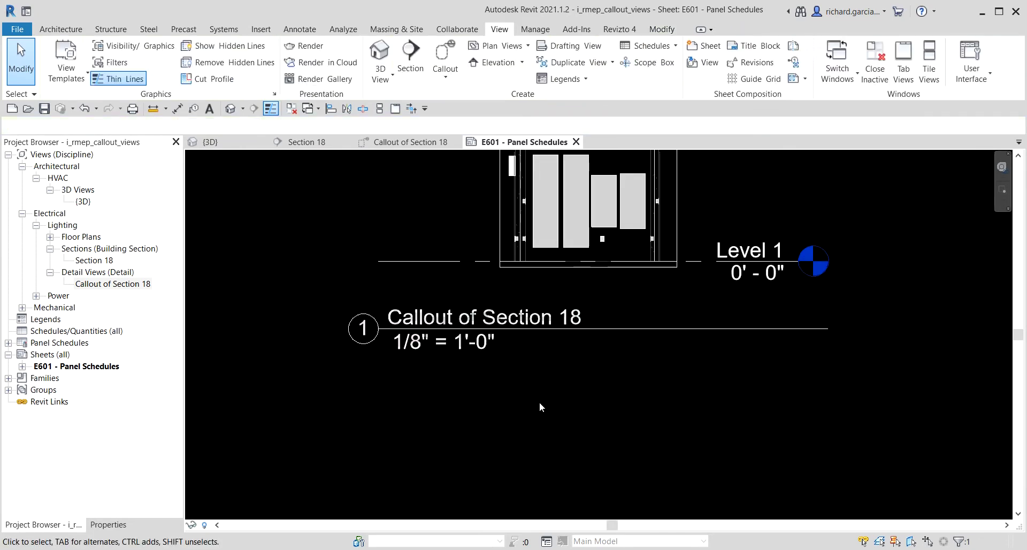
# - Set the callout viewport's view scale to 1" = 10'-0"
pyautogui.click(525, 262)
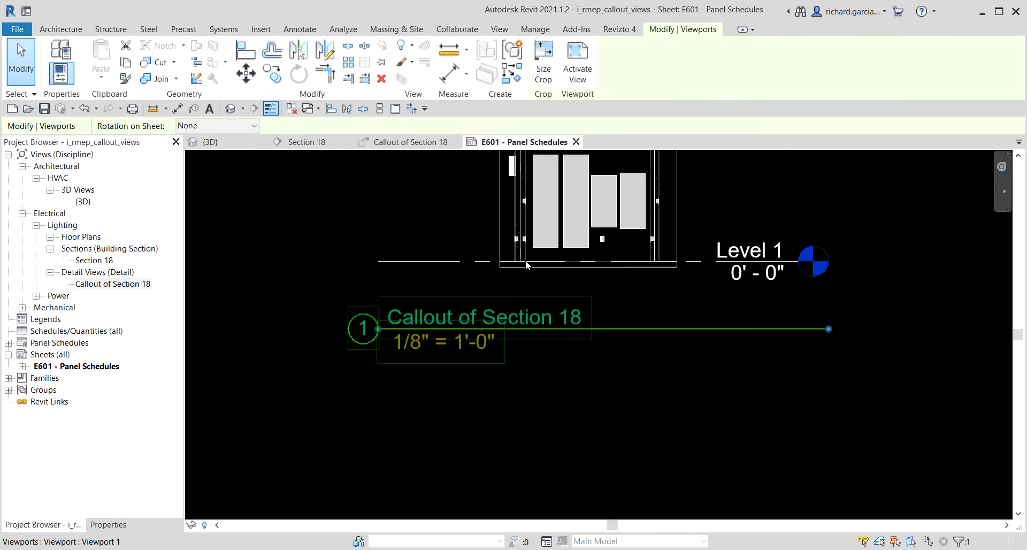
pyautogui.click(109, 524)
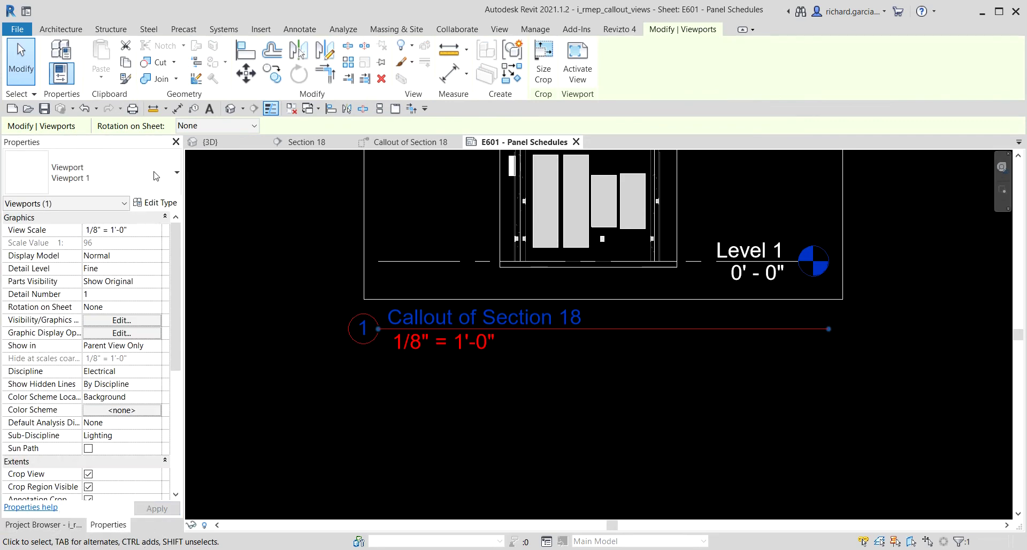
pyautogui.click(156, 231)
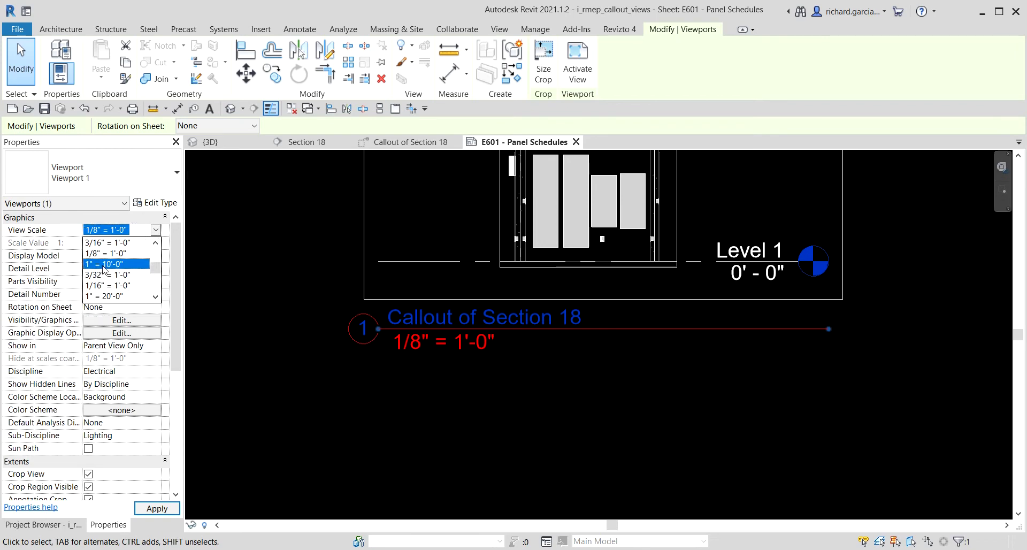
pyautogui.click(103, 265)
pyautogui.scroll(-2, 539, 296)
pyautogui.scroll(-2, 538, 297)
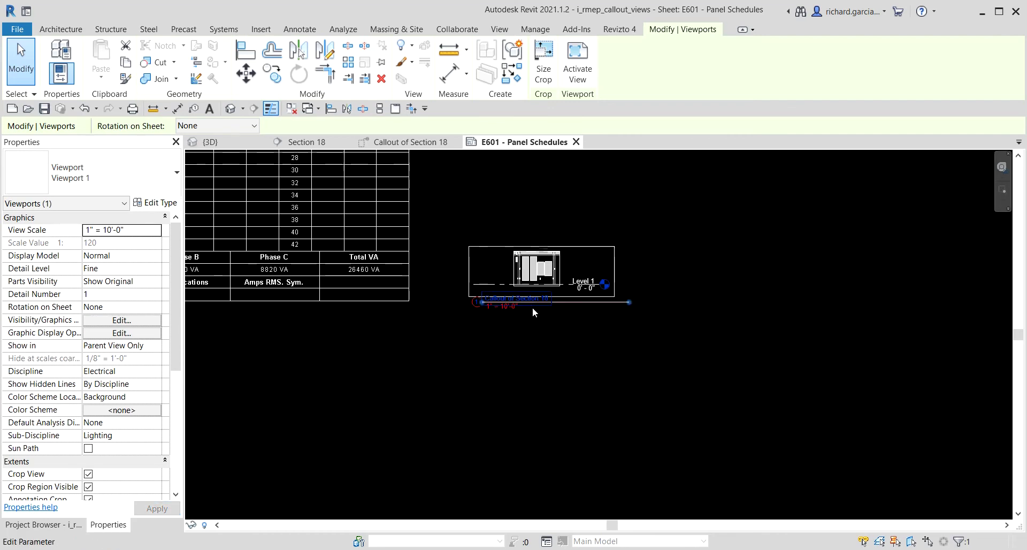
# - Set the callout viewport's view scale to 1" = 1'-0"
pyautogui.click(155, 230)
pyautogui.scroll(4, 150, 259)
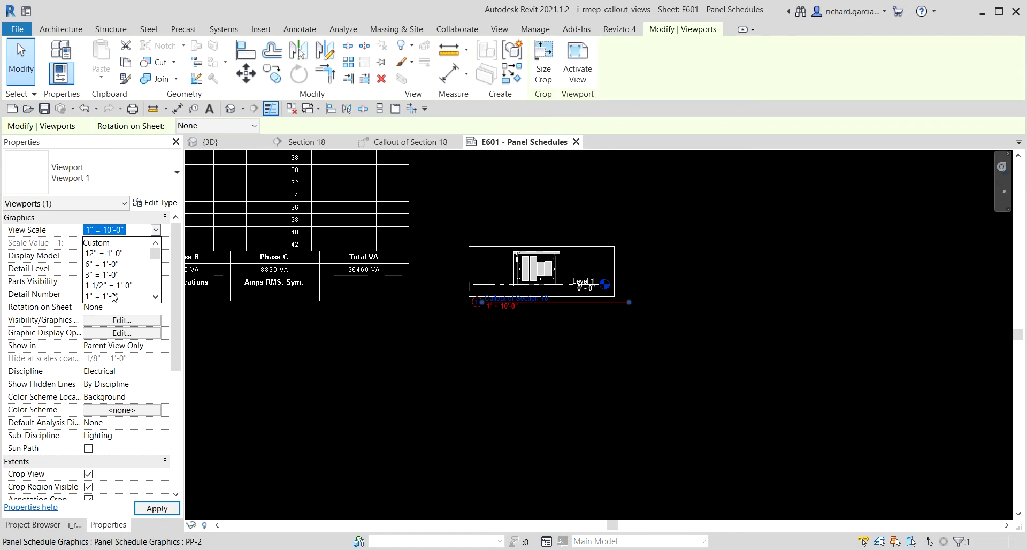
pyautogui.click(106, 296)
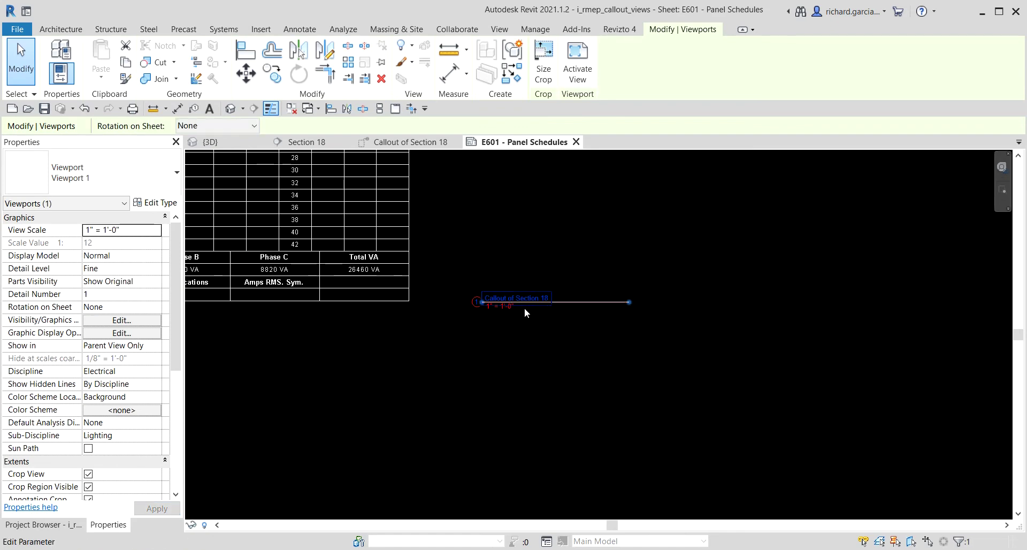
pyautogui.scroll(-5, 562, 310)
pyautogui.scroll(6, 581, 310)
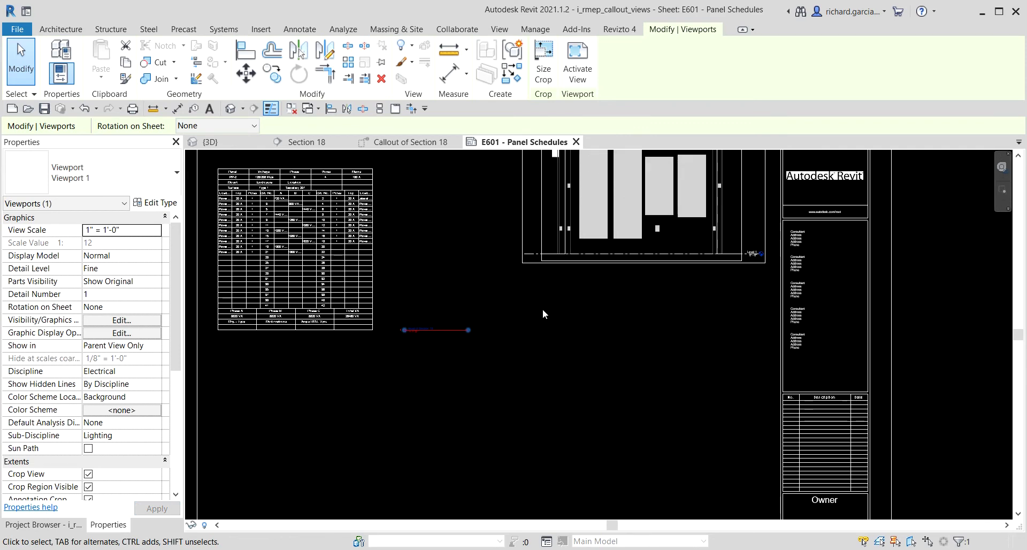
# - Move the enlarged callout viewport into the space between the panel schedule and the title block
pyautogui.moveTo(446, 329); pyautogui.dragTo(471, 408)
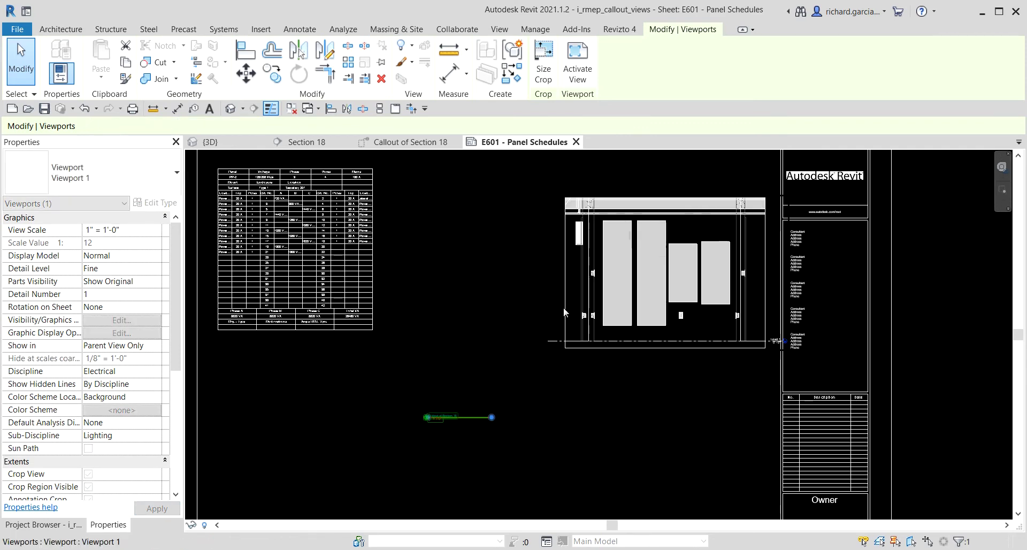
pyautogui.hotkey('ctrl', 'z')
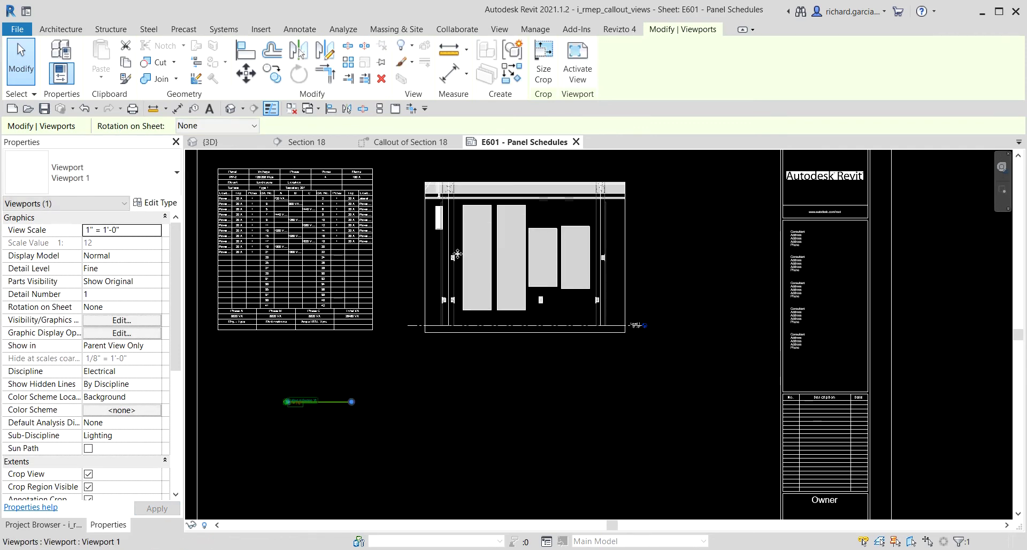
pyautogui.click(595, 419)
pyautogui.scroll(3, 329, 448)
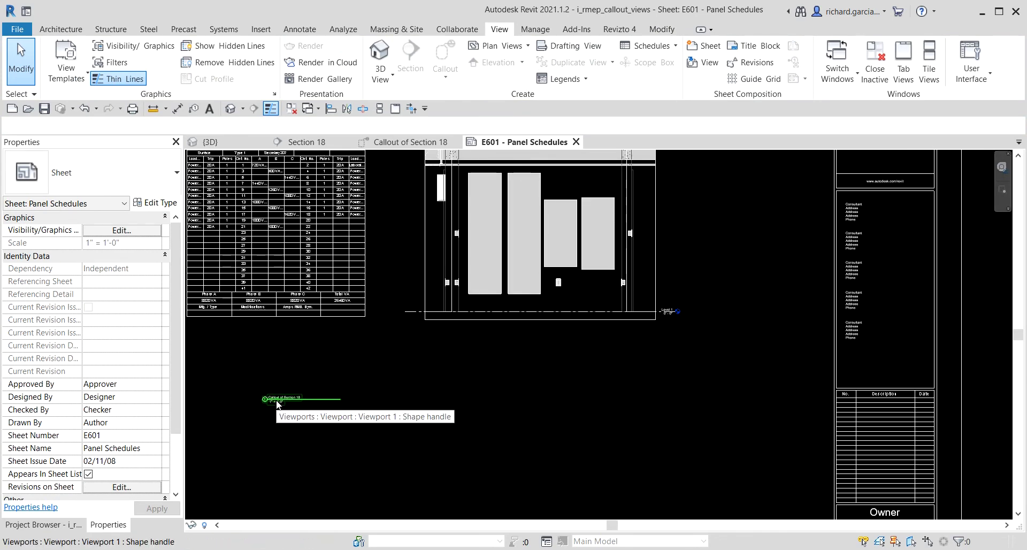
pyautogui.scroll(-2, 484, 217)
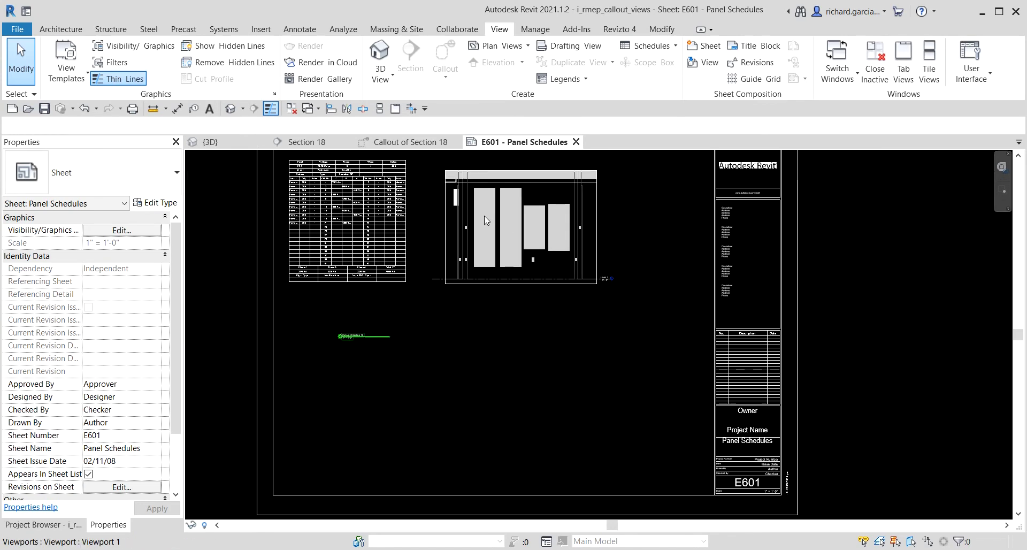
pyautogui.click(505, 216)
pyautogui.moveTo(504, 216); pyautogui.dragTo(565, 244)
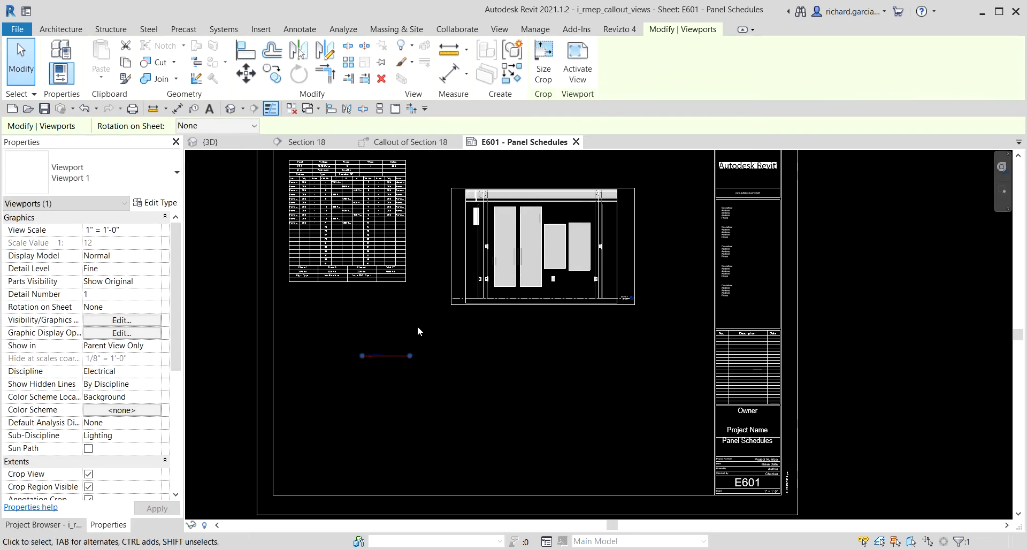
# - Move the viewport title to just below the lower left corner of the callout view
pyautogui.click(380, 358)
pyautogui.press('Escape')
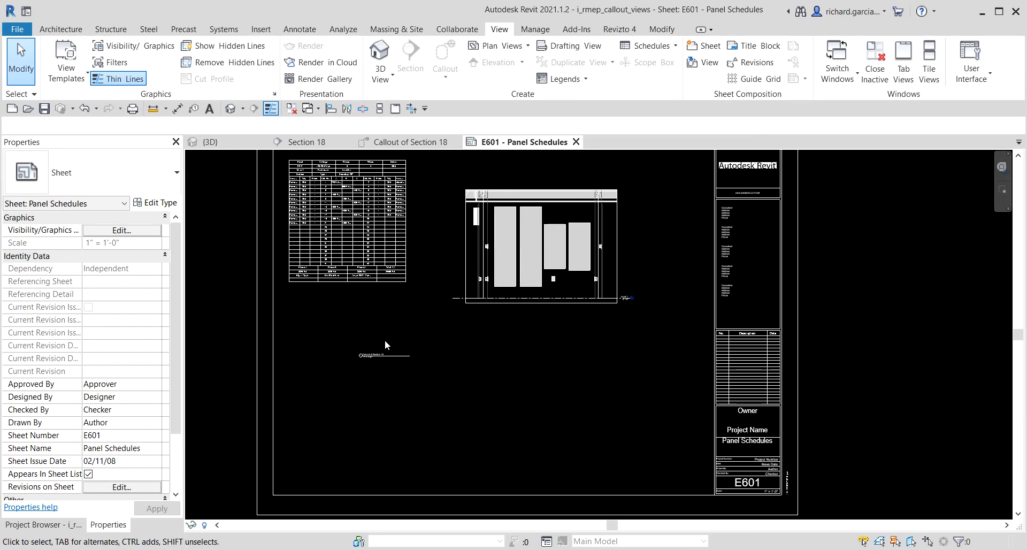
pyautogui.click(380, 356)
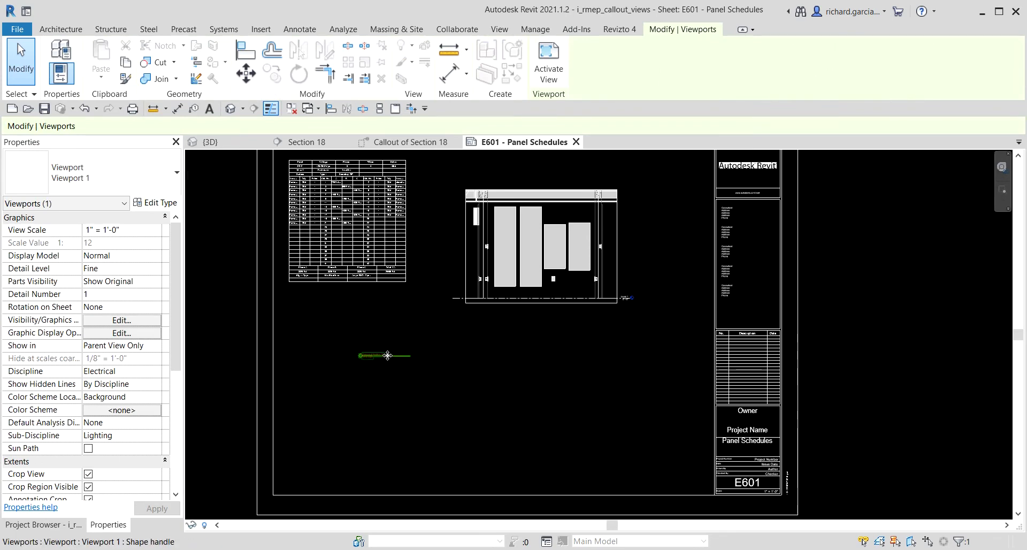
pyautogui.moveTo(387, 356); pyautogui.dragTo(492, 310)
pyautogui.scroll(3, 541, 317)
pyautogui.click(587, 329)
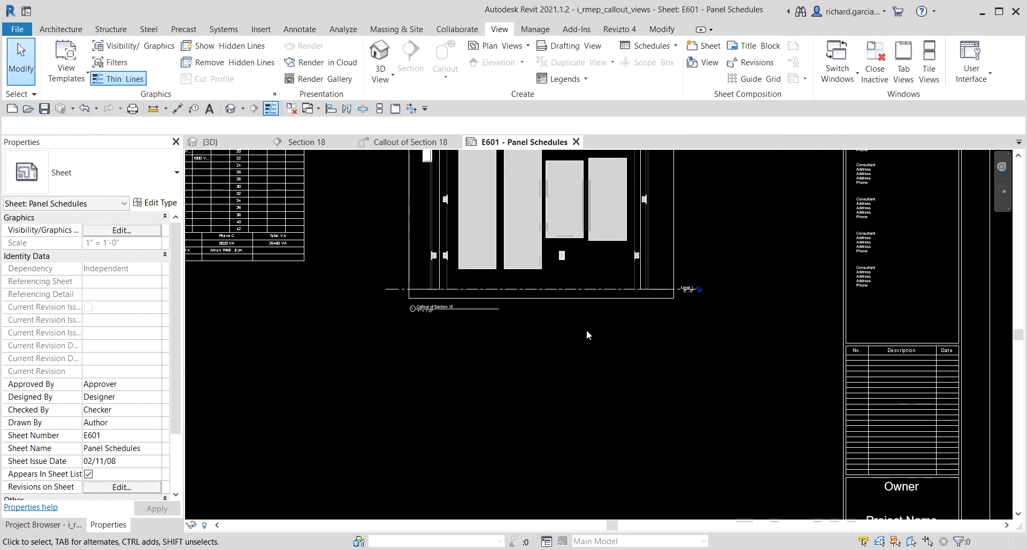
# - Shorten the title line of the callout viewport on the sheet to match the length of its title text
pyautogui.moveTo(587, 330); pyautogui.dragTo(411, 331, button='middle')
pyautogui.scroll(3, 438, 318)
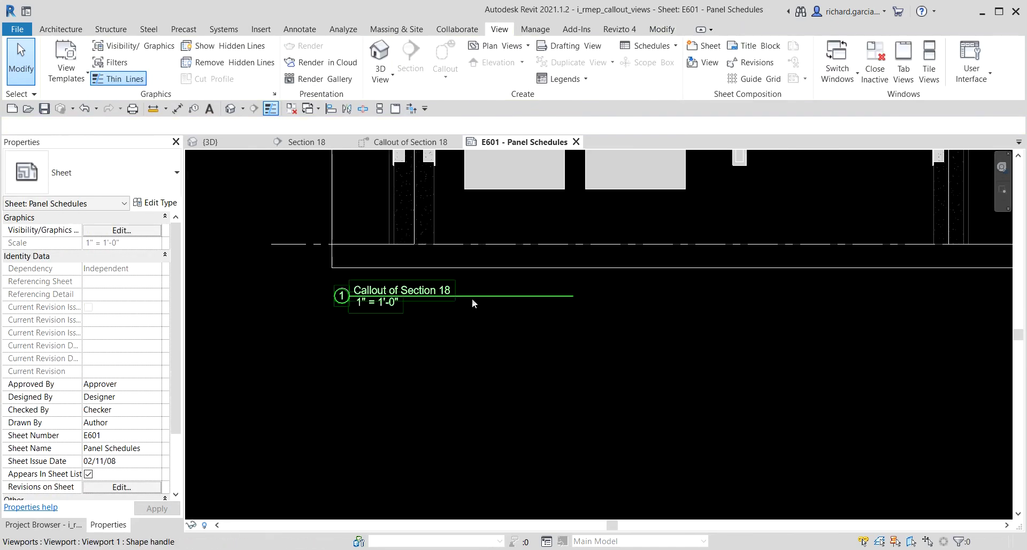
pyautogui.scroll(-3, 451, 294)
pyautogui.moveTo(415, 299); pyautogui.dragTo(496, 247, button='middle')
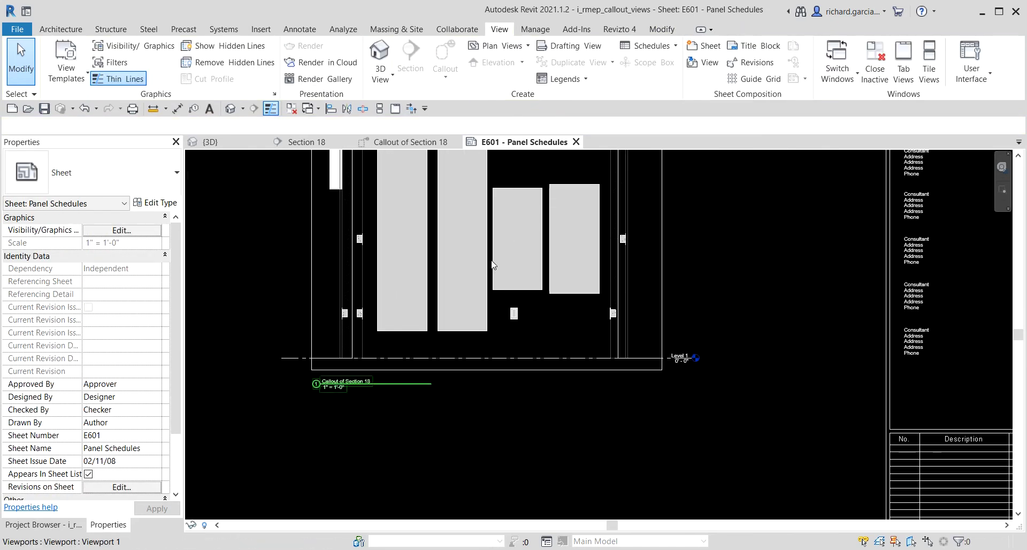
pyautogui.click(495, 247)
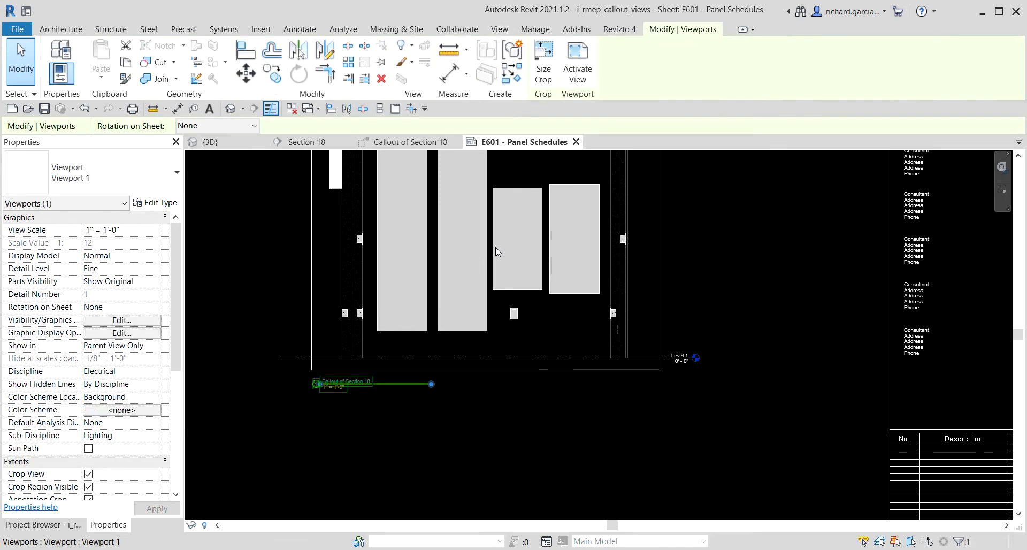
pyautogui.moveTo(431, 384); pyautogui.dragTo(373, 385)
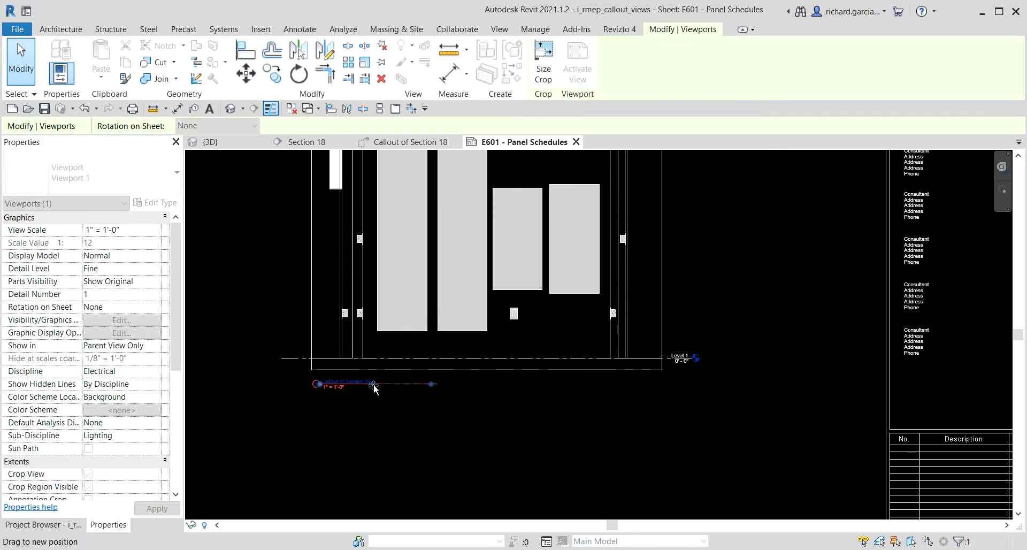
pyautogui.click(413, 400)
# - Move the callout viewport up and closer to the panel schedule, roughly level with the schedule's top edge
pyautogui.scroll(-4, 377, 413)
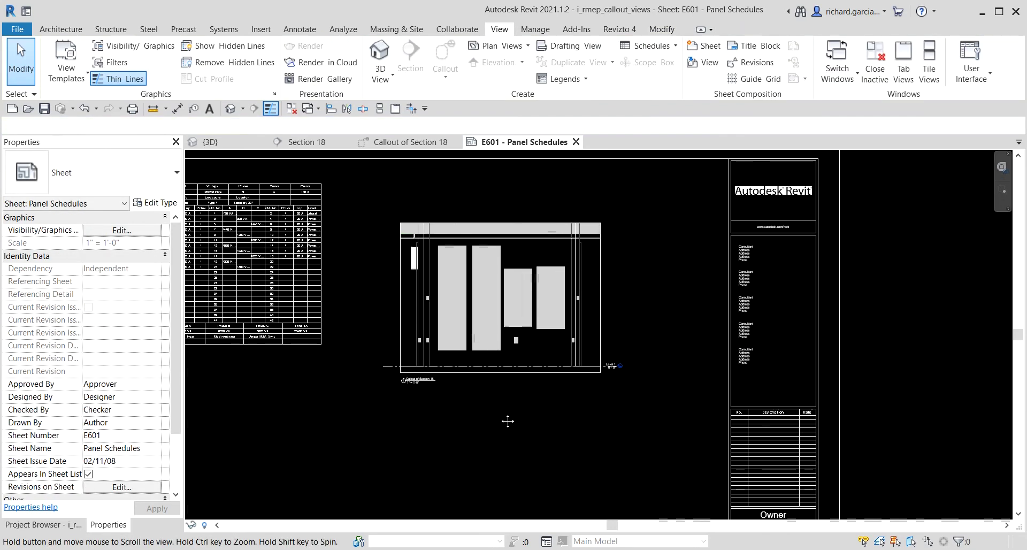
pyautogui.moveTo(509, 329); pyautogui.dragTo(454, 261)
pyautogui.moveTo(468, 287); pyautogui.dragTo(499, 288)
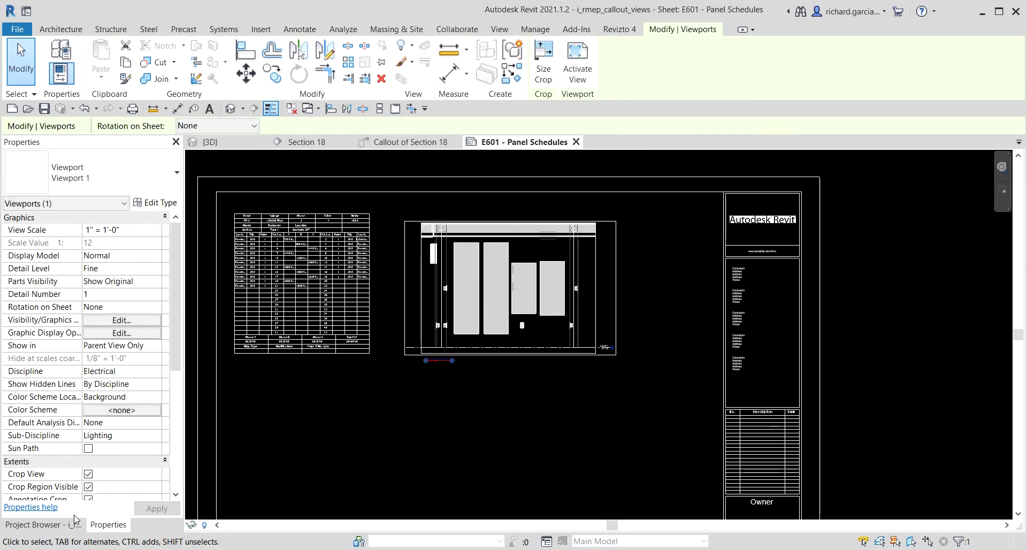
# - Open Section 18 and reposition the callout head beside the panels above Level 1, bending its leader with a lower elbow
pyautogui.click(43, 524)
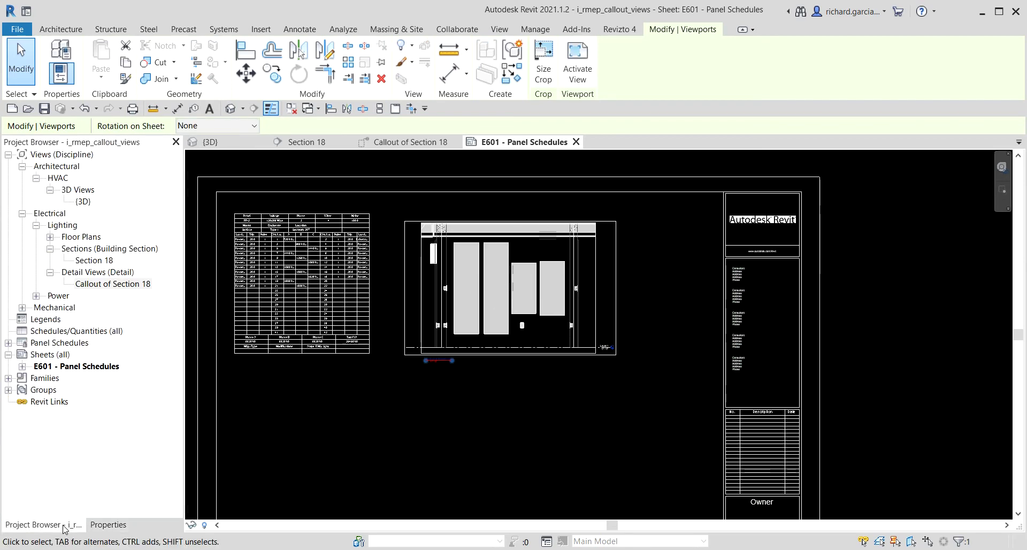
pyautogui.doubleClick(100, 262)
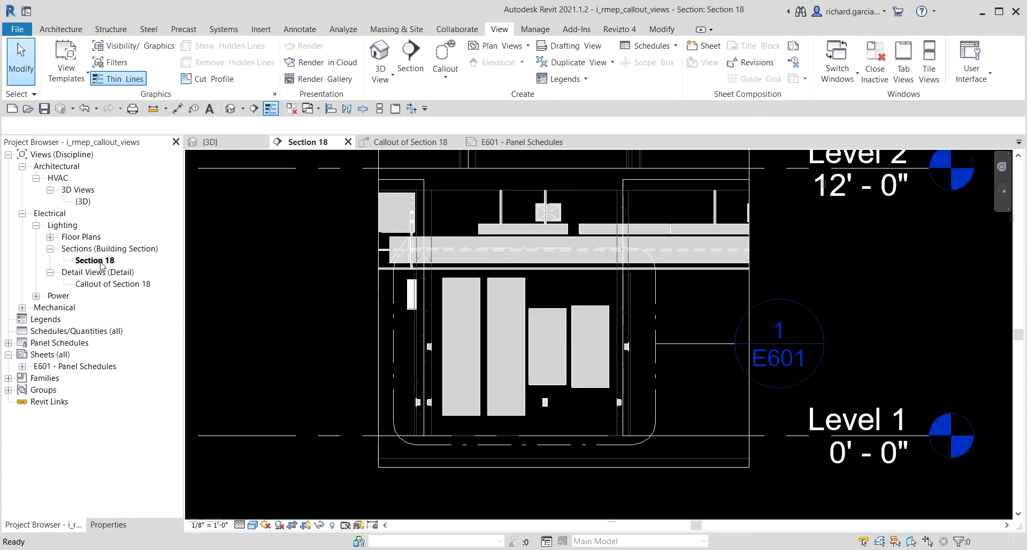
pyautogui.click(720, 343)
pyautogui.moveTo(735, 344); pyautogui.dragTo(722, 383)
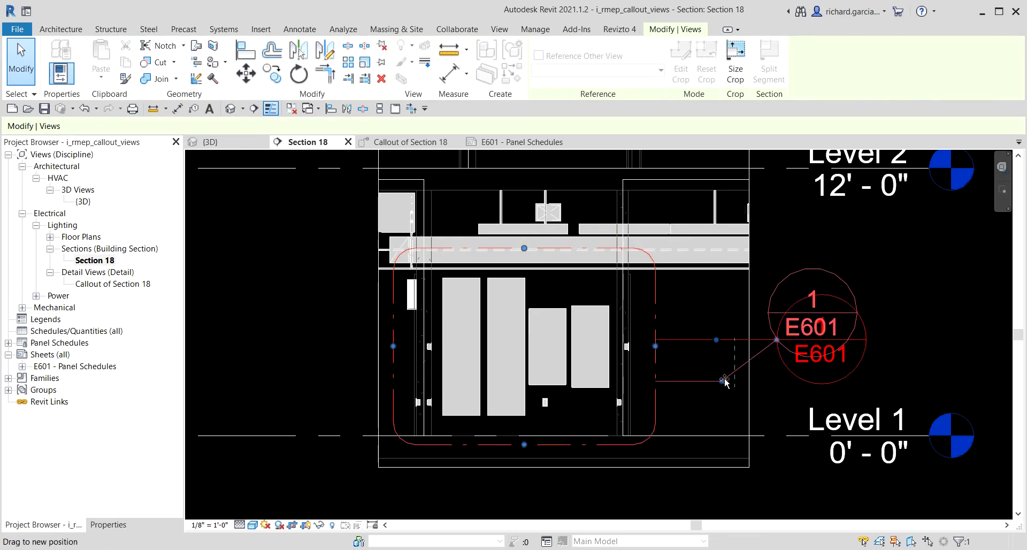
pyautogui.click(906, 333)
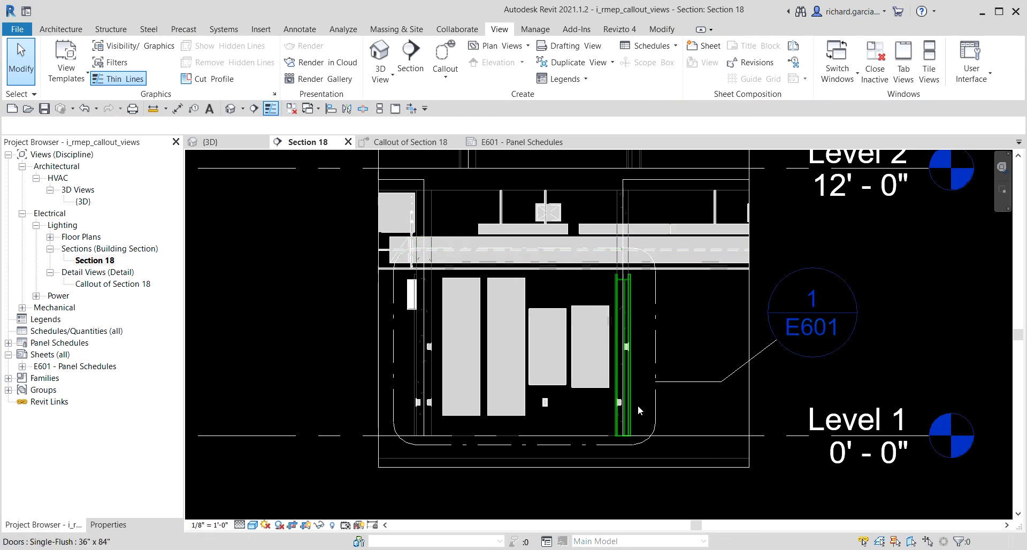
# - Open sheet E601 and examine the callout viewport's detail number, title and scale, and the sheet number in the title block
pyautogui.doubleClick(808, 335)
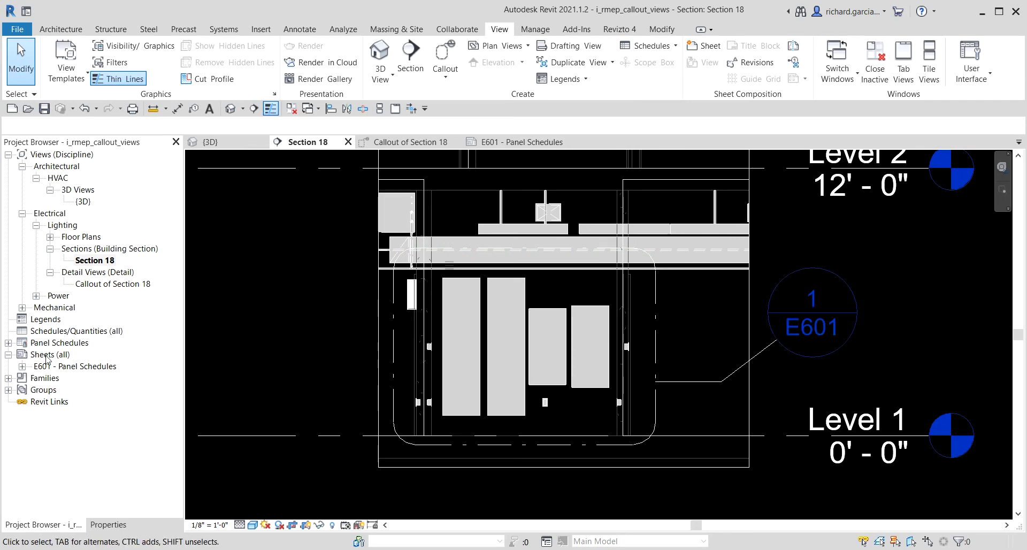
pyautogui.click(44, 372)
pyautogui.doubleClick(45, 367)
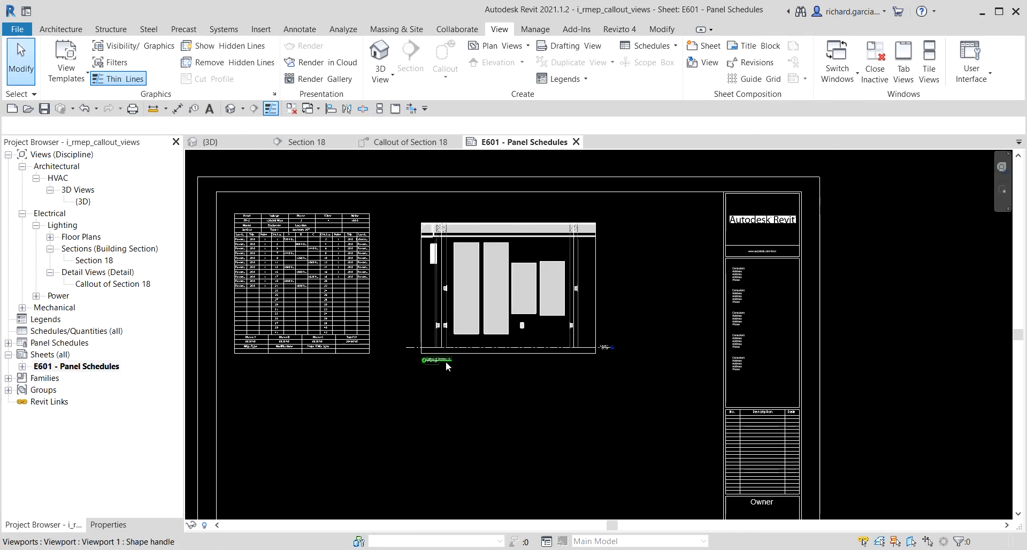
pyautogui.scroll(5, 407, 367)
pyautogui.scroll(3, 385, 362)
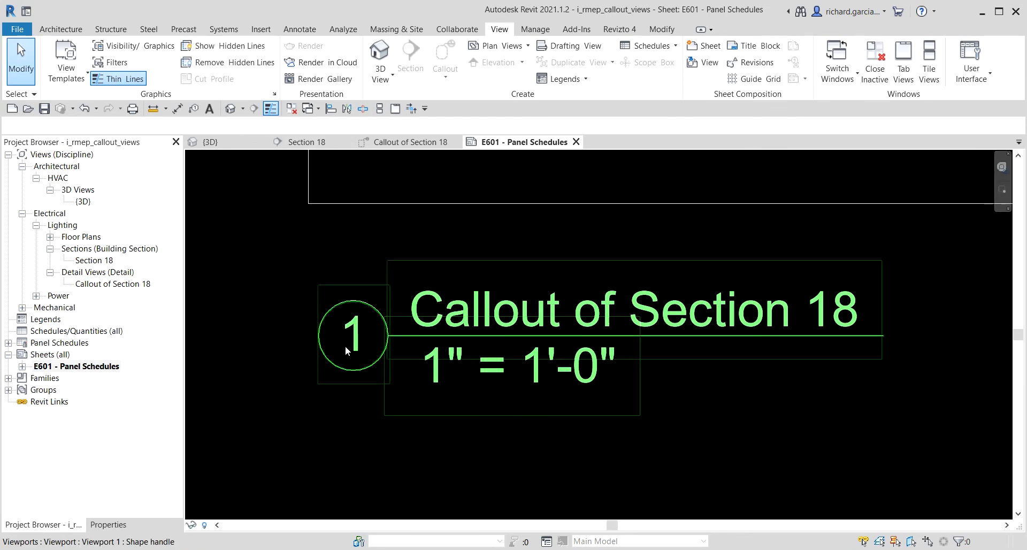
pyautogui.scroll(-3, 345, 345)
pyautogui.scroll(-4, 347, 351)
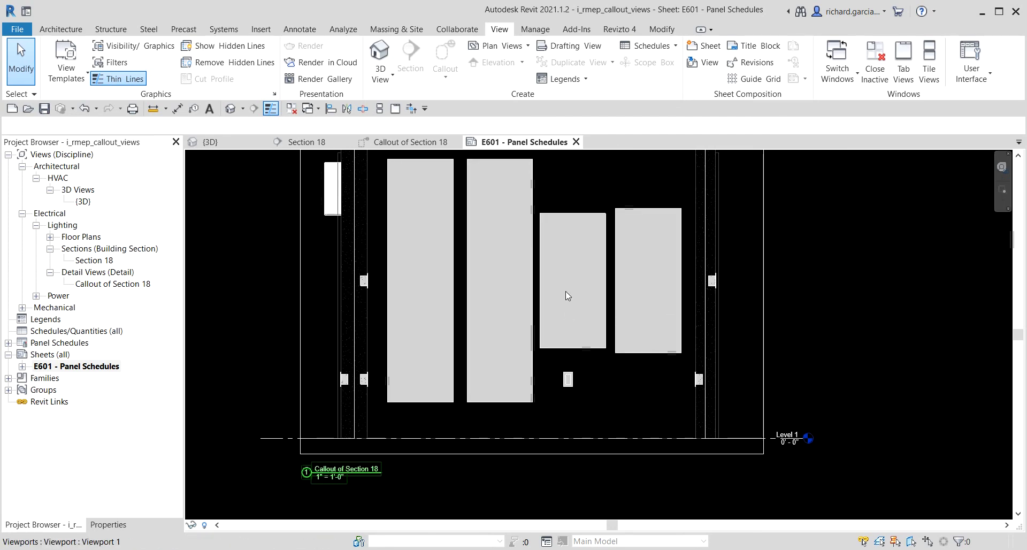
pyautogui.scroll(-5, 516, 305)
pyautogui.scroll(3, 515, 268)
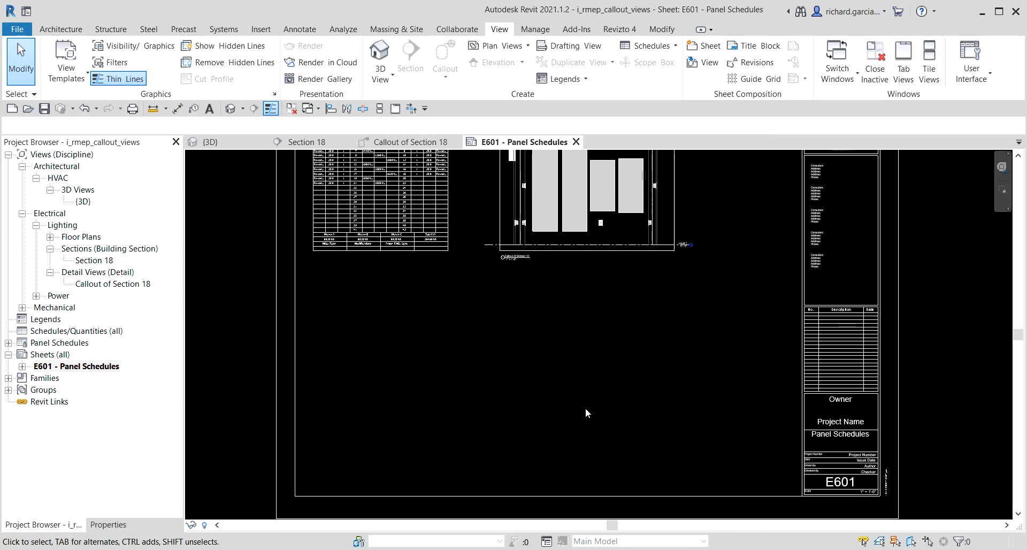
# - Compare the callout head's reference in Section 18 with the viewport's detail number on sheet E601, and review the whole sheet
pyautogui.doubleClick(94, 260)
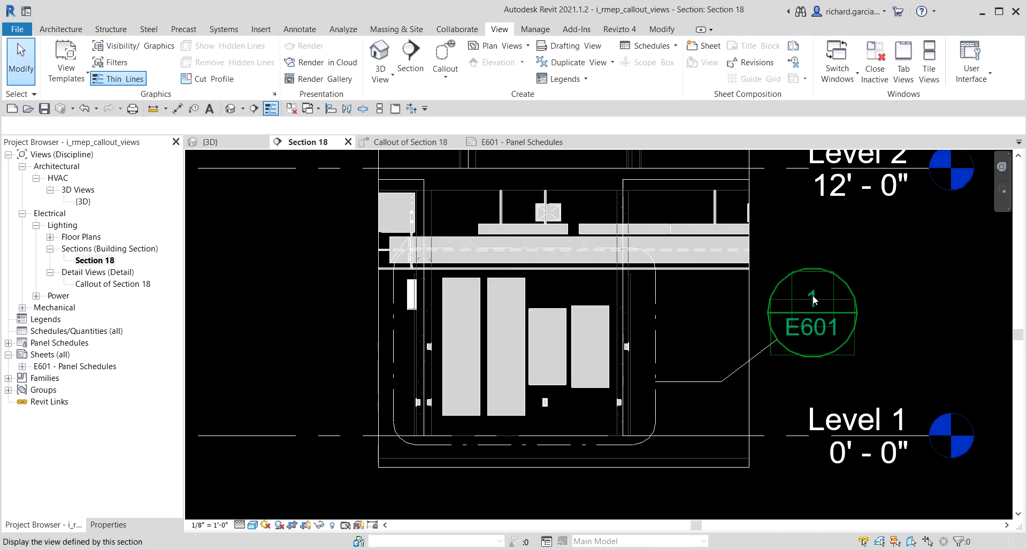
pyautogui.click(46, 367)
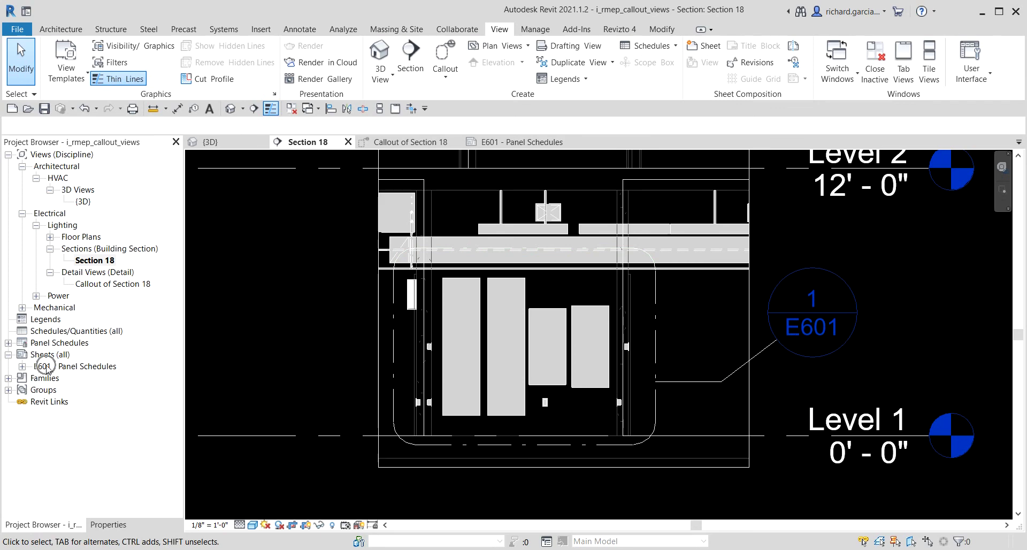
pyautogui.doubleClick(46, 367)
pyautogui.scroll(5, 499, 265)
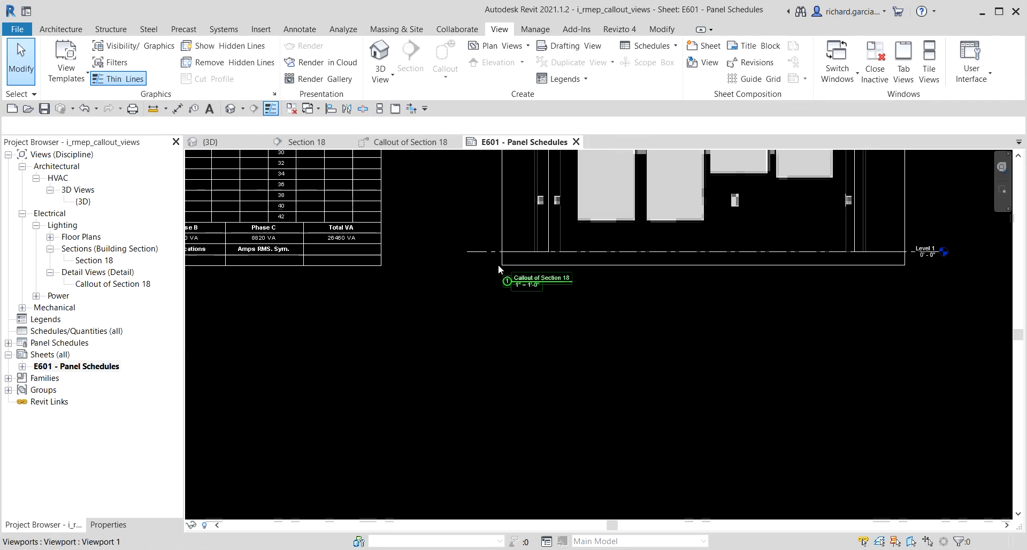
pyautogui.scroll(3, 499, 264)
pyautogui.click(535, 336)
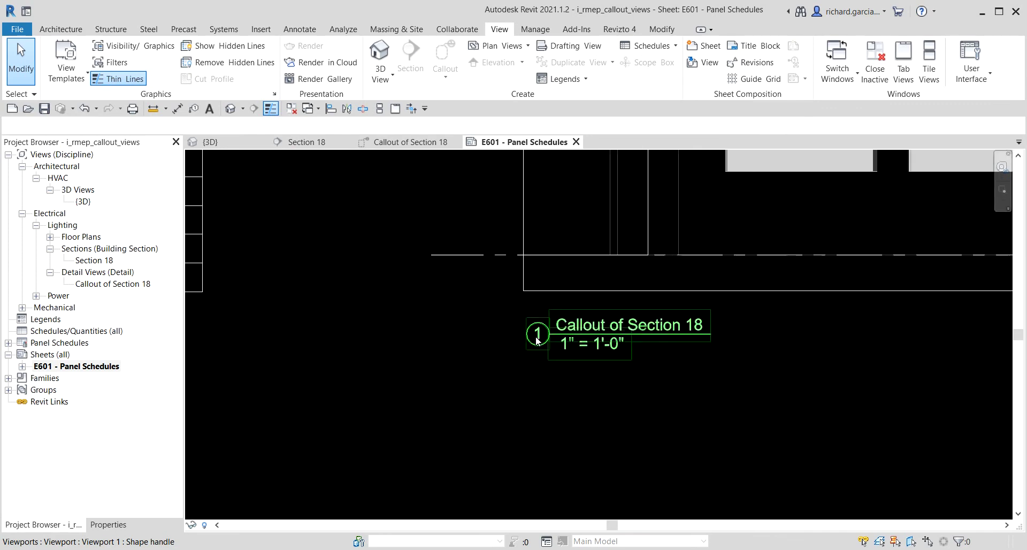
pyautogui.scroll(-6, 537, 341)
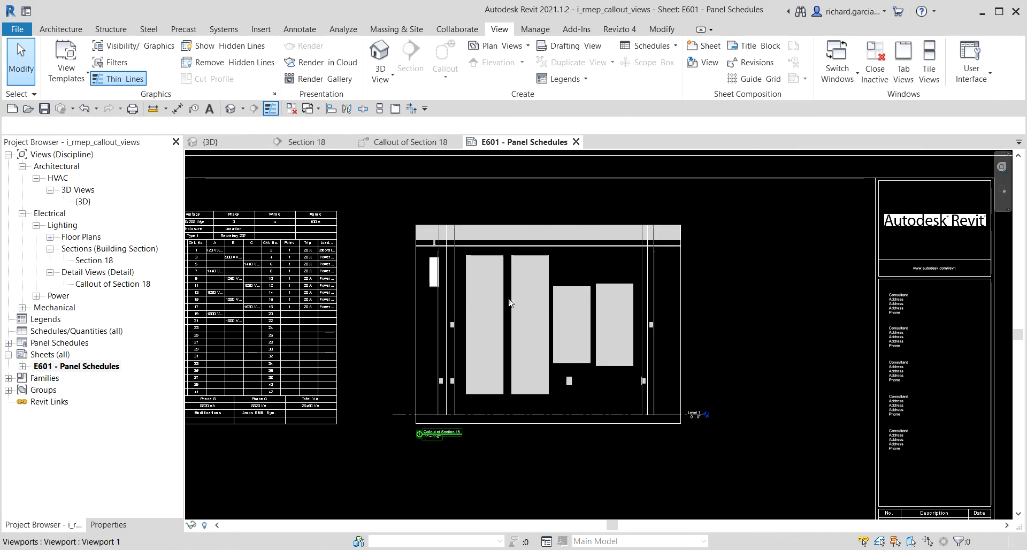
pyautogui.scroll(-4, 535, 331)
pyautogui.moveTo(535, 331); pyautogui.dragTo(497, 339, button='middle')
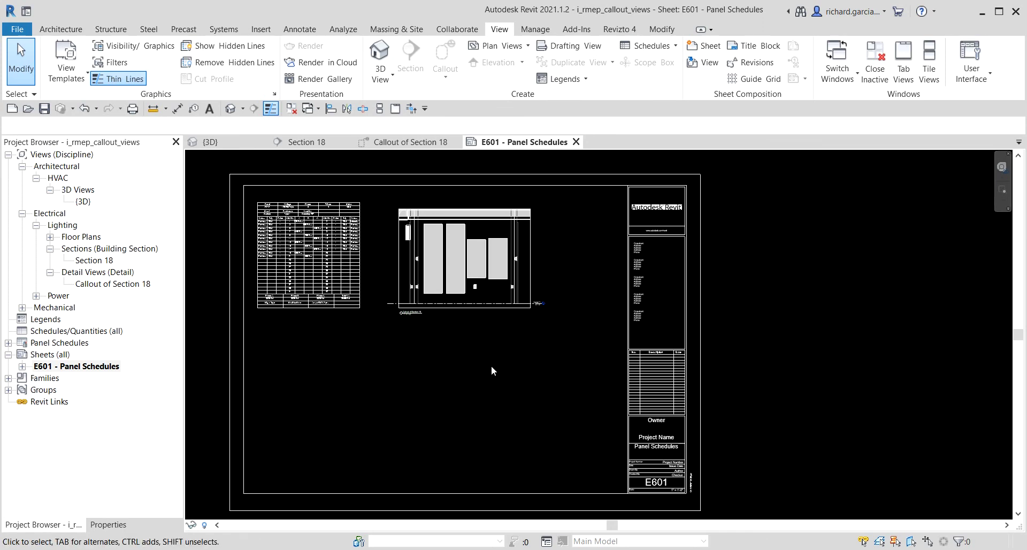
pyautogui.moveTo(492, 367); pyautogui.dragTo(492, 366, button='middle')
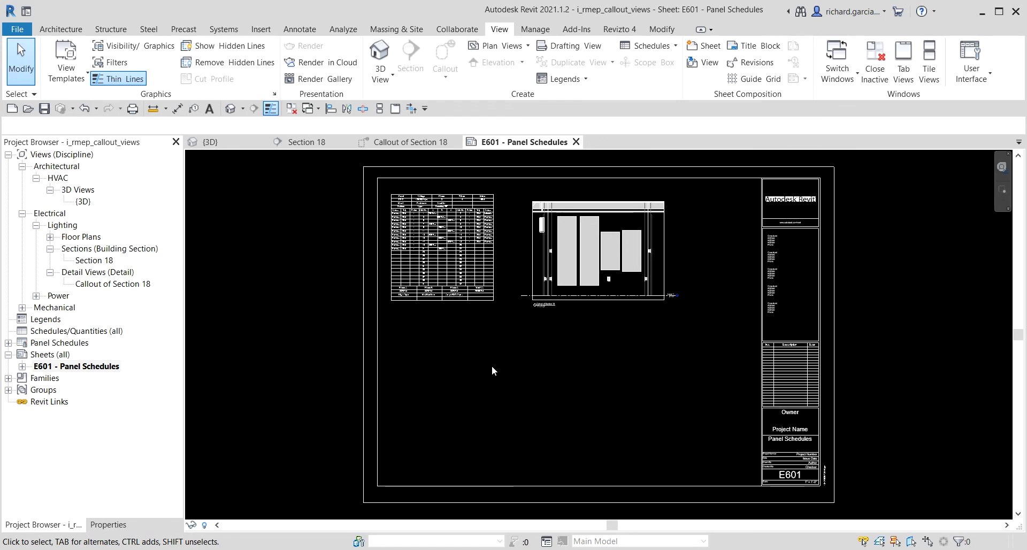
# - Tile all open views, fit each to its window, and frame the Level 1 callout in Section 18
pyautogui.press('w')
pyautogui.press('t')
pyautogui.press('z')
pyautogui.press('a')
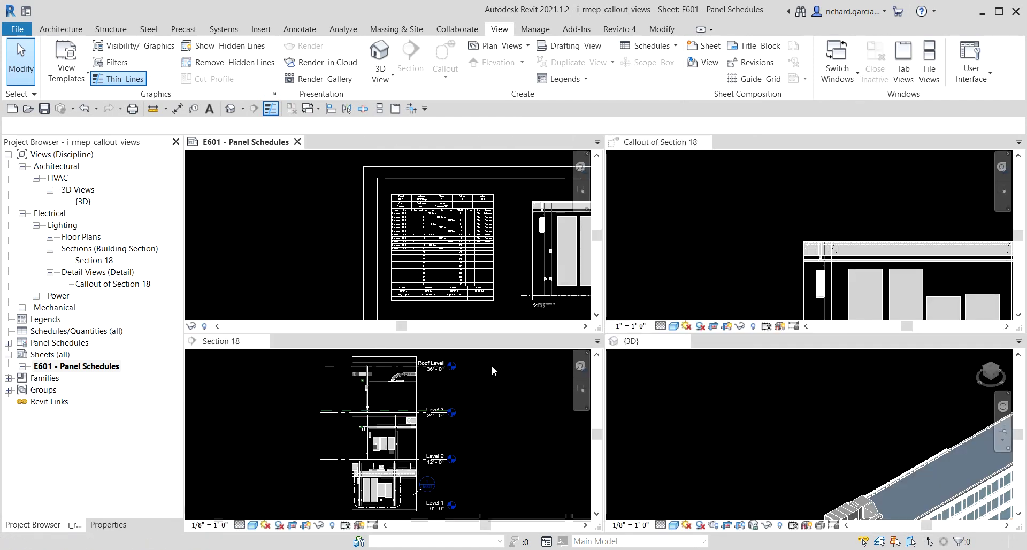
pyautogui.scroll(3, 374, 486)
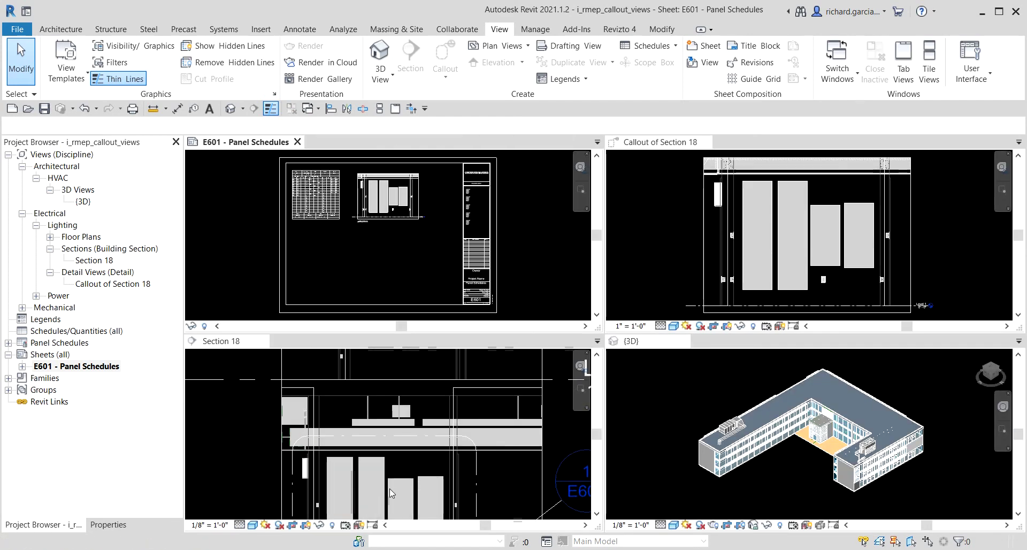
pyautogui.moveTo(396, 432); pyautogui.dragTo(389, 374, button='middle')
pyautogui.scroll(-2, 375, 374)
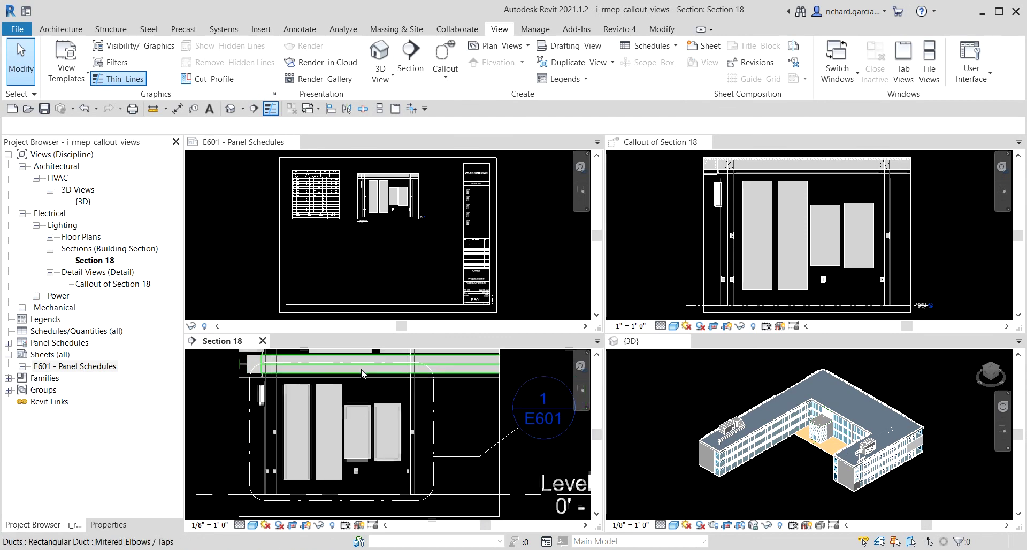